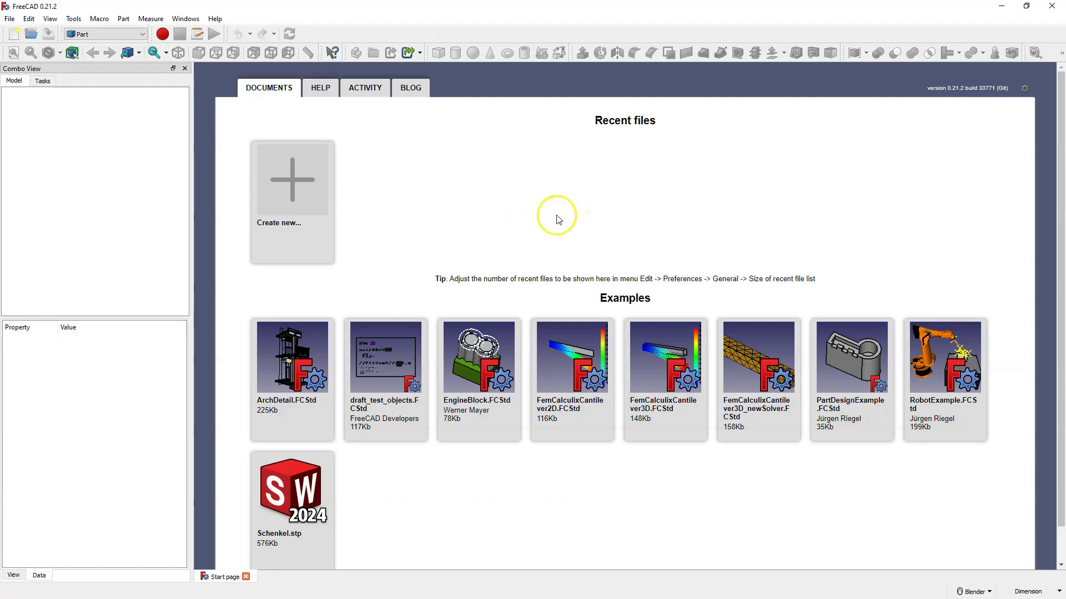
# Create a new document and add a Part Cube box.
pyautogui.click(302, 197)
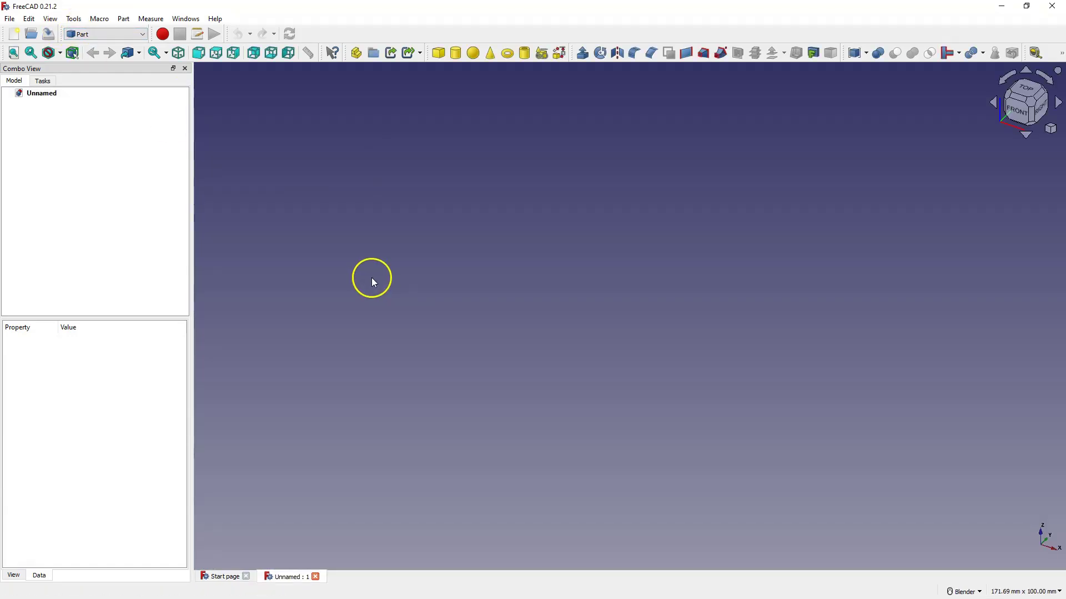
pyautogui.click(439, 56)
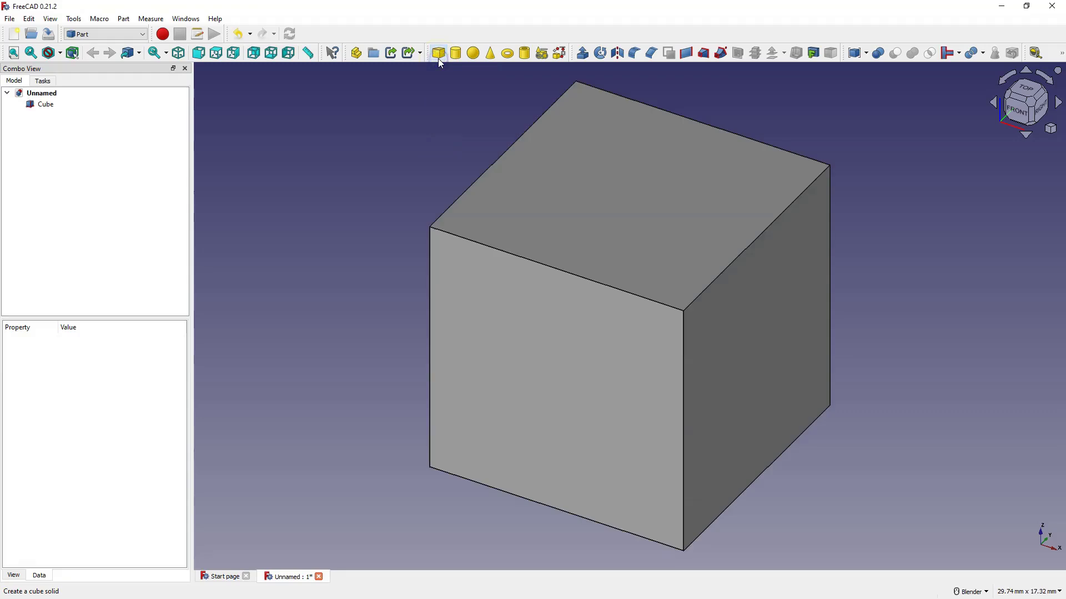
pyautogui.click(42, 105)
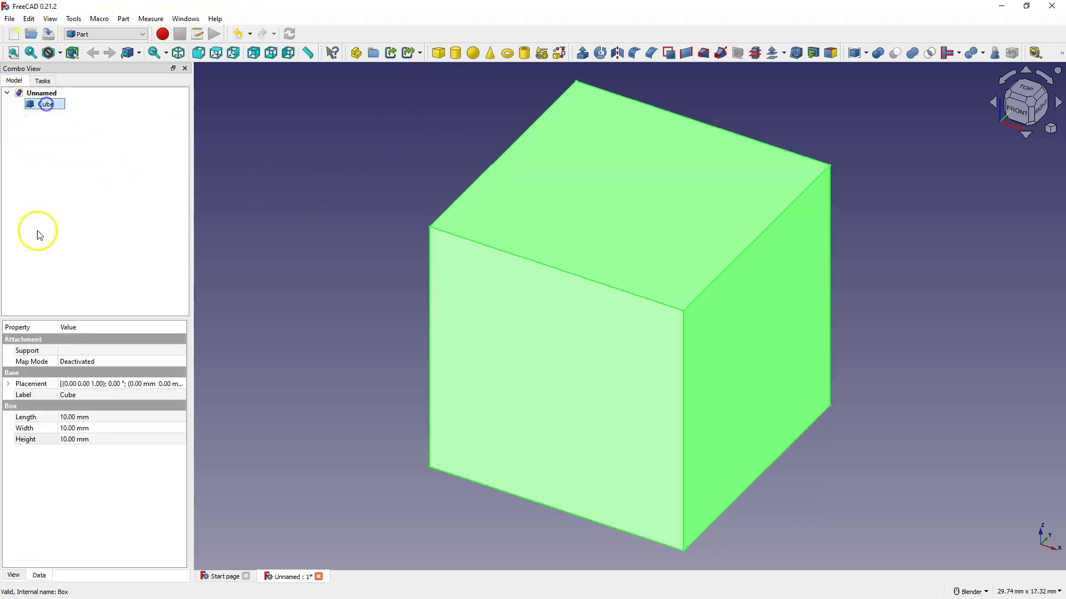
# Size the Cube to Length 100, Width 70 and Height 5 mm.
pyautogui.click(66, 417)
pyautogui.write('100')
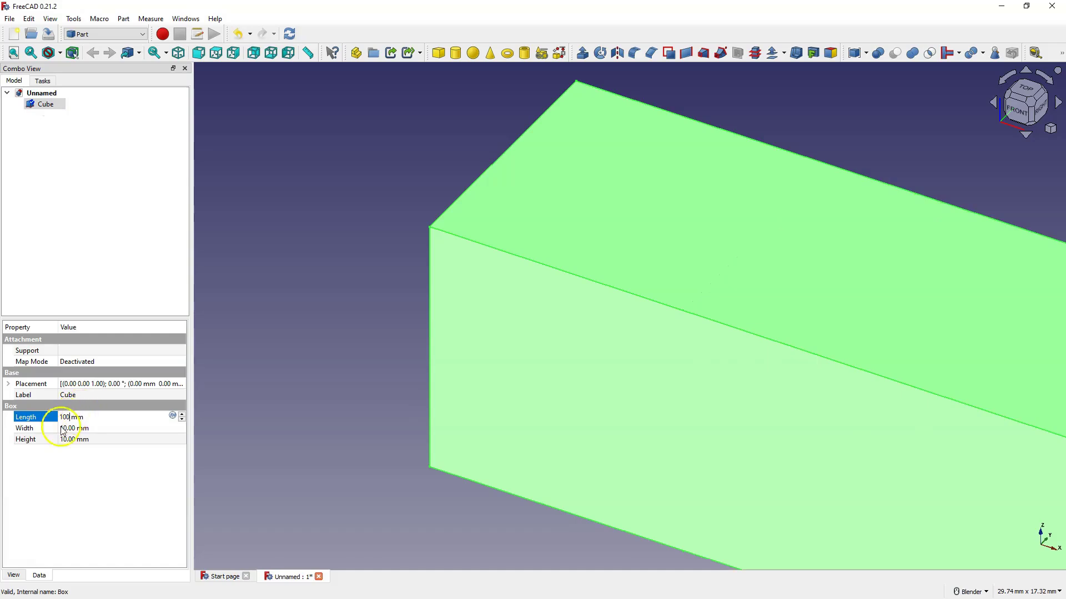
pyautogui.click(83, 429)
pyautogui.write('70')
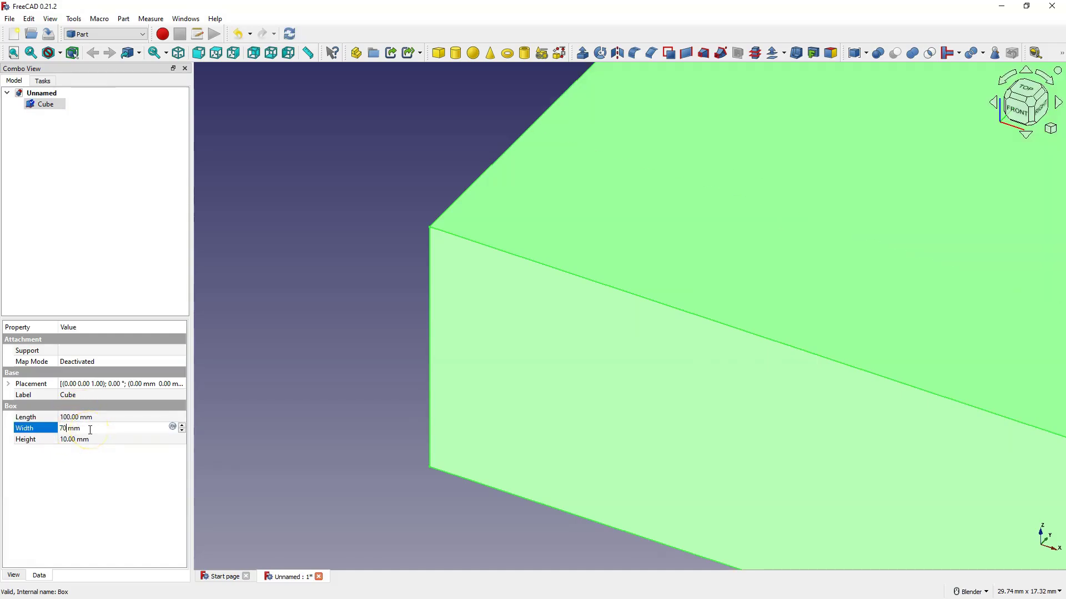
pyautogui.click(68, 440)
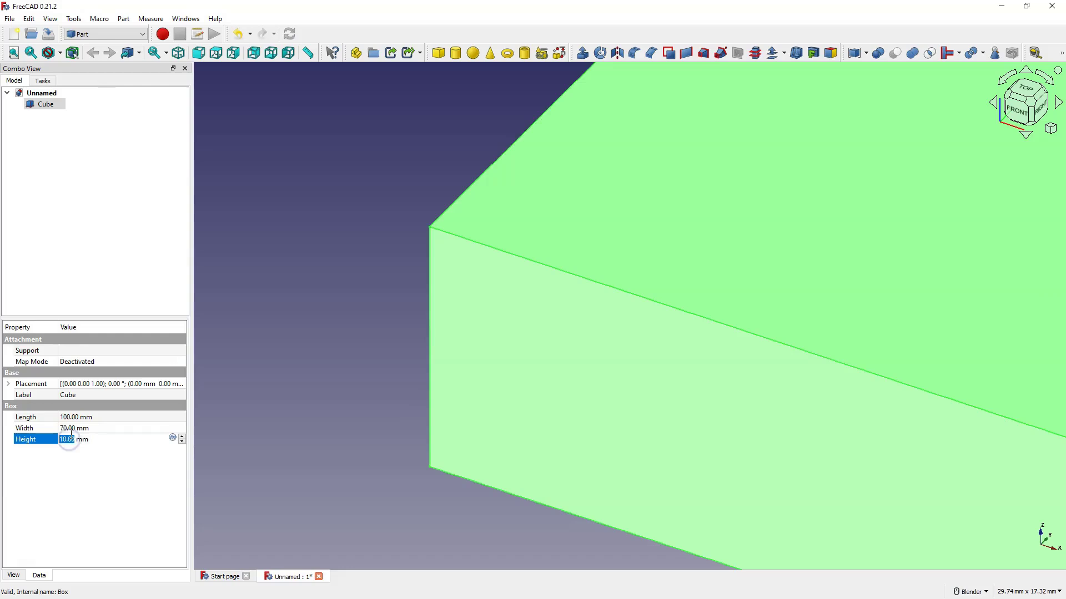
pyautogui.write('5')
pyautogui.click(323, 254)
pyautogui.scroll(-5, 325, 257)
pyautogui.scroll(-4, 441, 308)
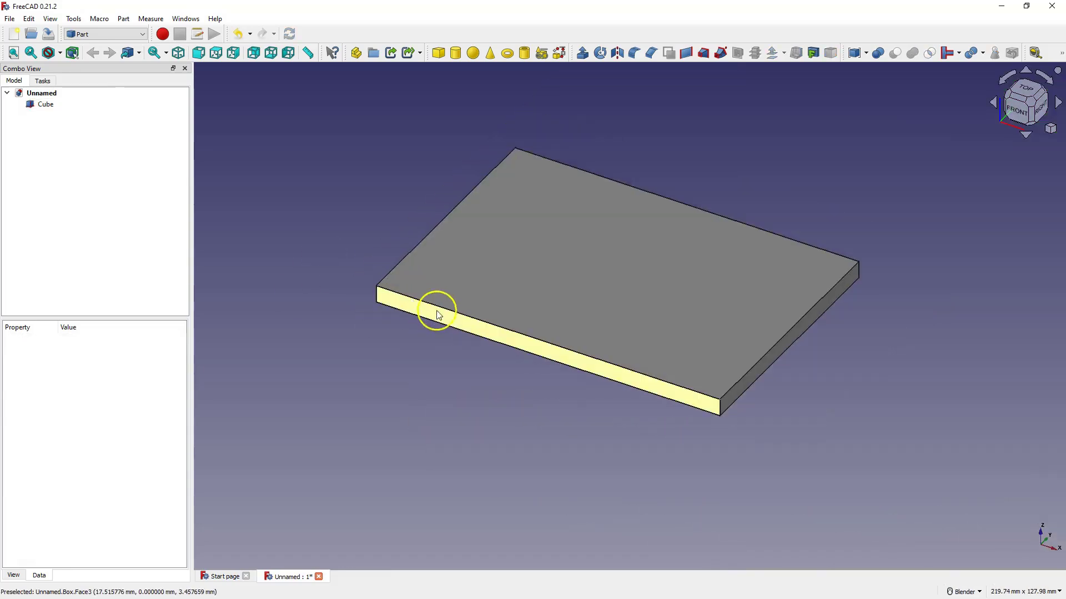
pyautogui.scroll(1, 514, 290)
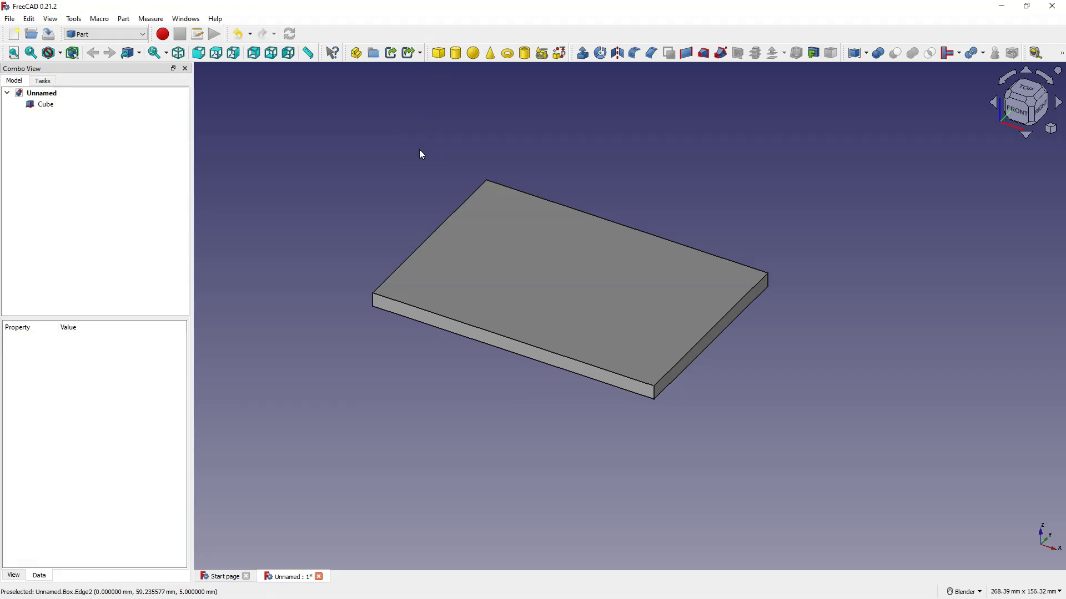
# Add a Part Cylinder with a 10 mm radius and 5 mm height.
pyautogui.click(455, 55)
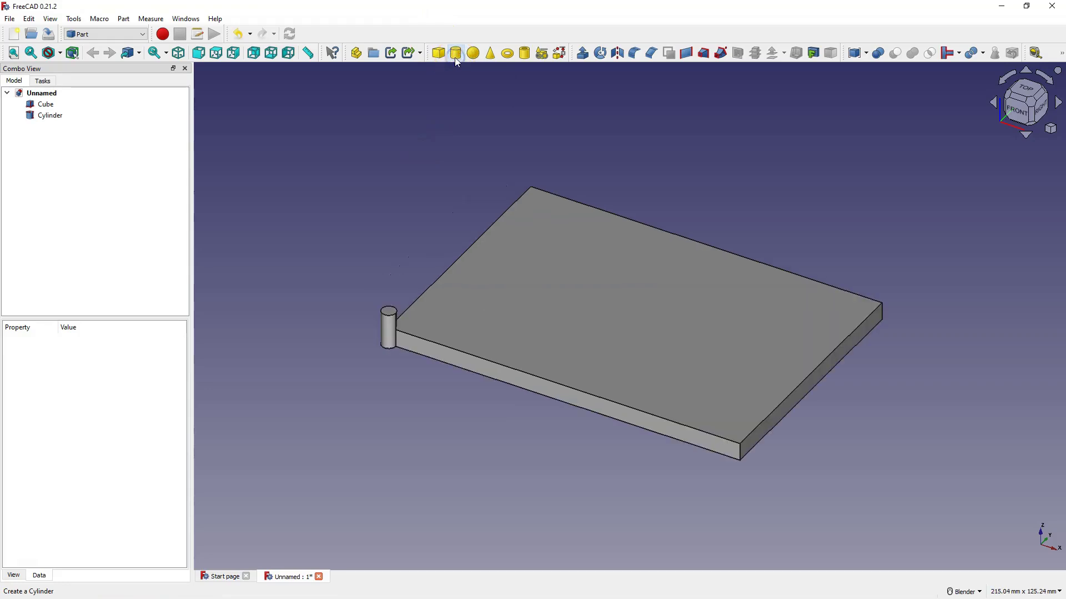
pyautogui.click(52, 115)
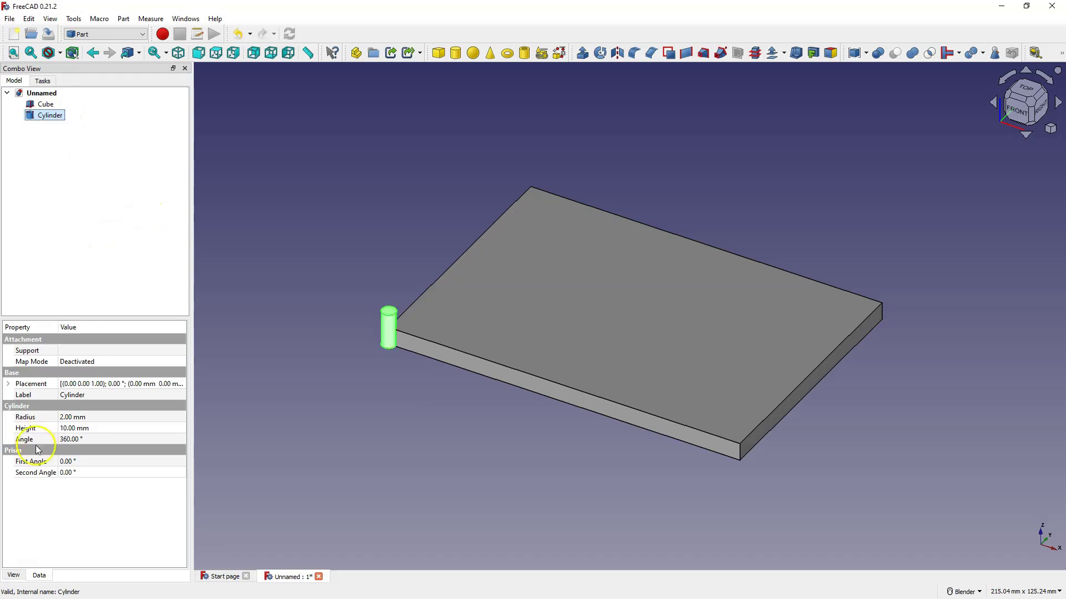
pyautogui.click(65, 417)
pyautogui.write('10')
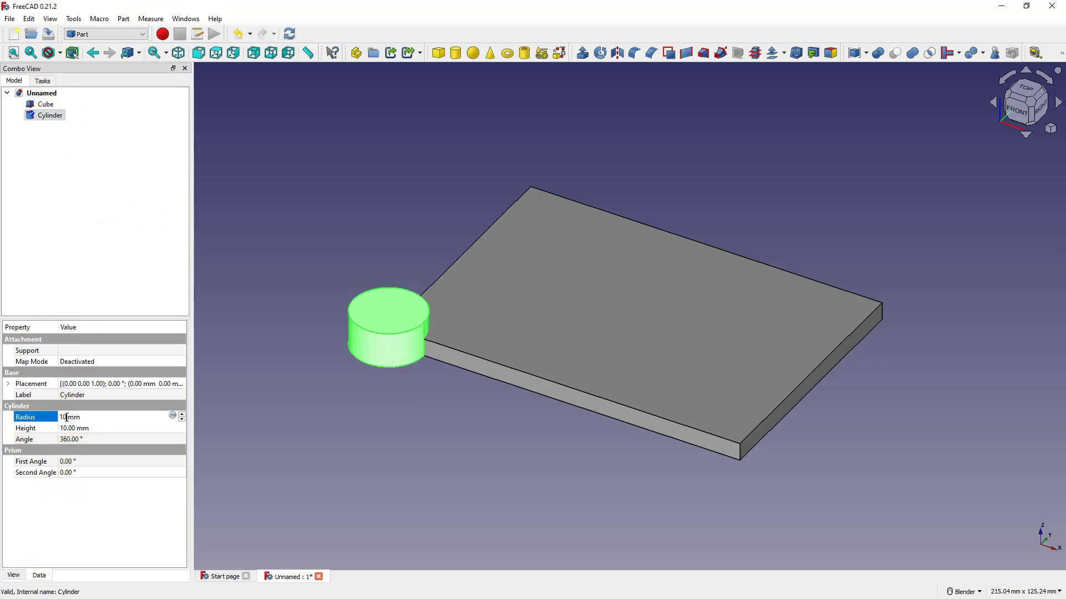
pyautogui.click(70, 429)
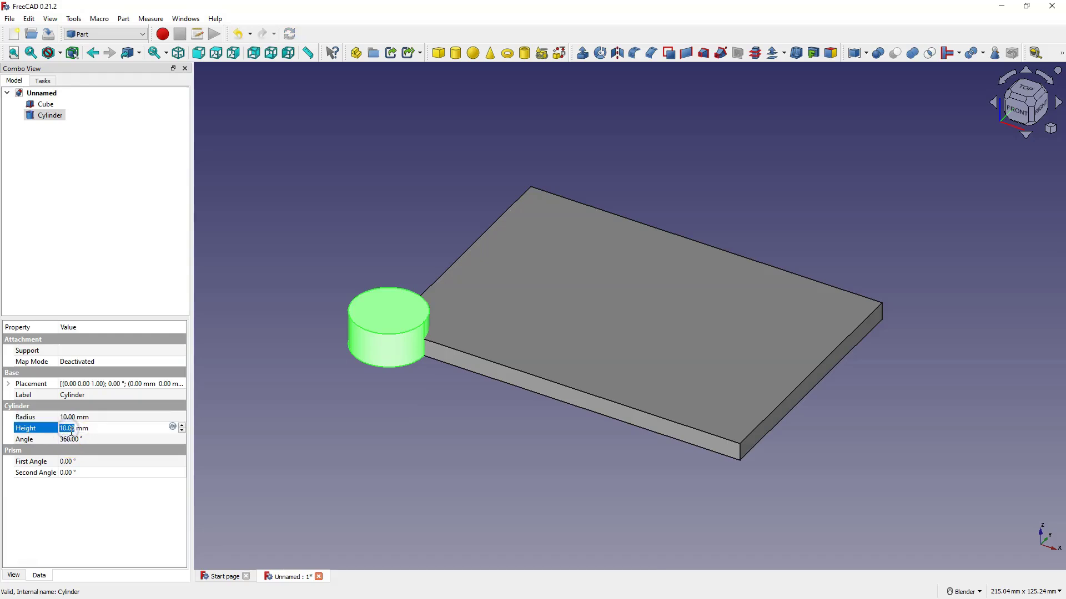
pyautogui.write('5')
pyautogui.click(374, 194)
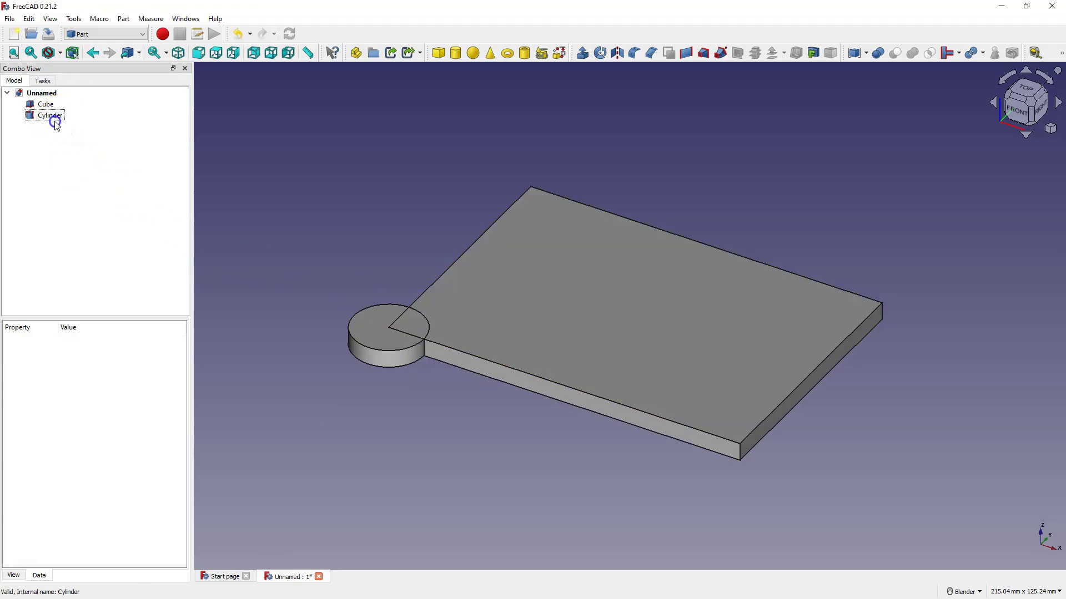
# Set the Cylinder's Placement position to x 30 mm and y 25 mm.
pyautogui.click(51, 117)
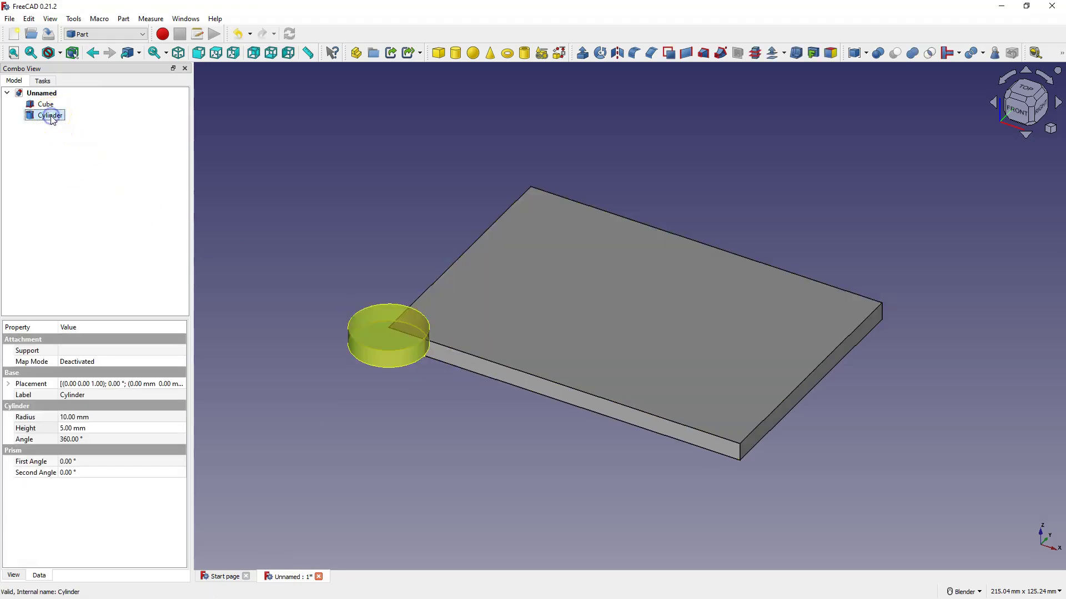
pyautogui.click(53, 116)
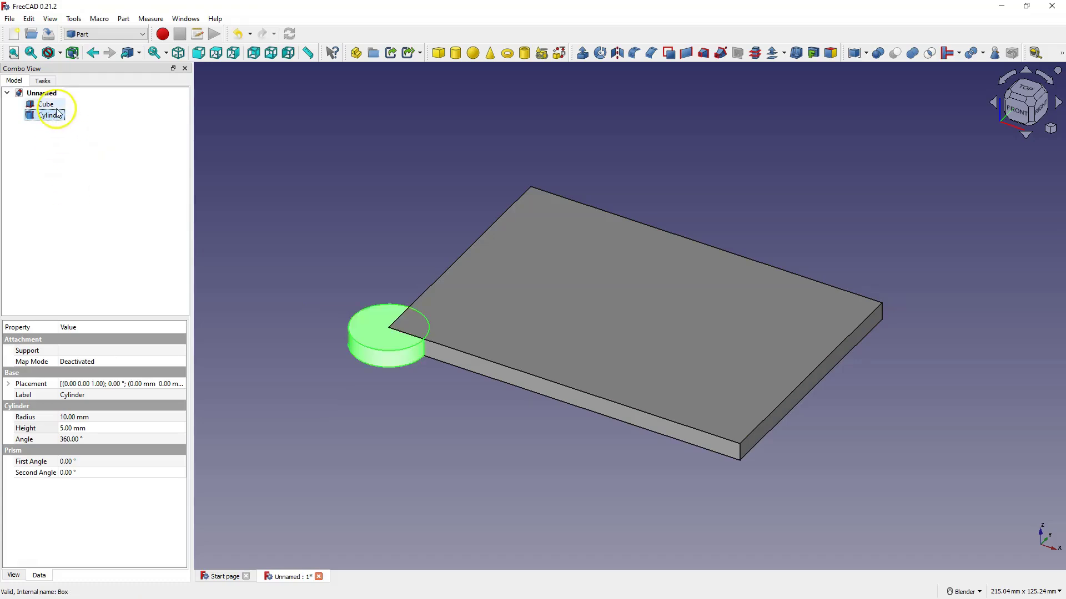
pyautogui.click(9, 384)
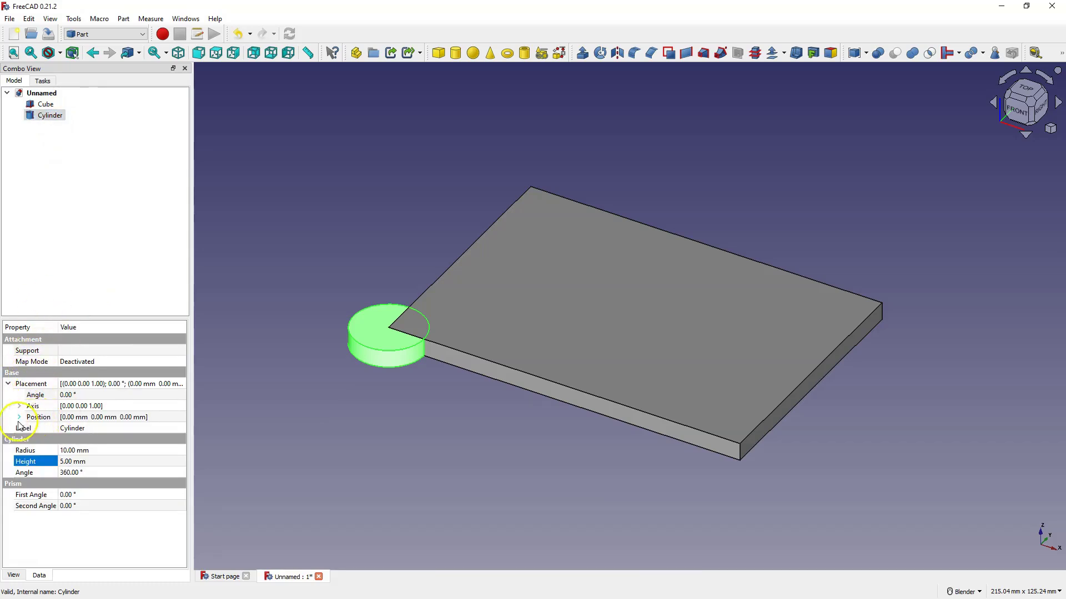
pyautogui.click(20, 419)
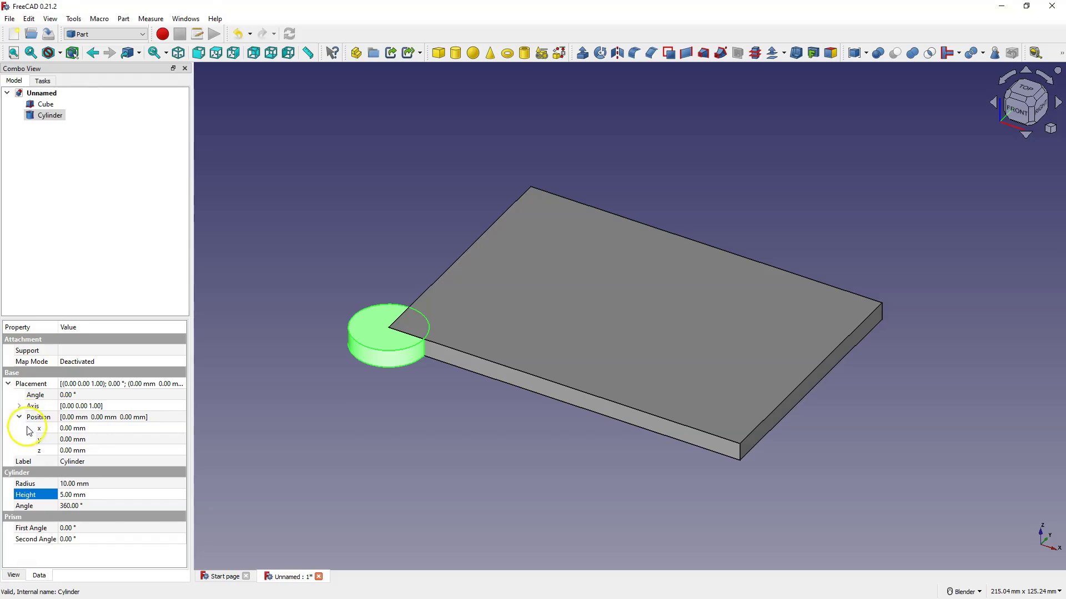
pyautogui.click(72, 428)
pyautogui.scroll(4, 78, 429)
pyautogui.scroll(16, 77, 429)
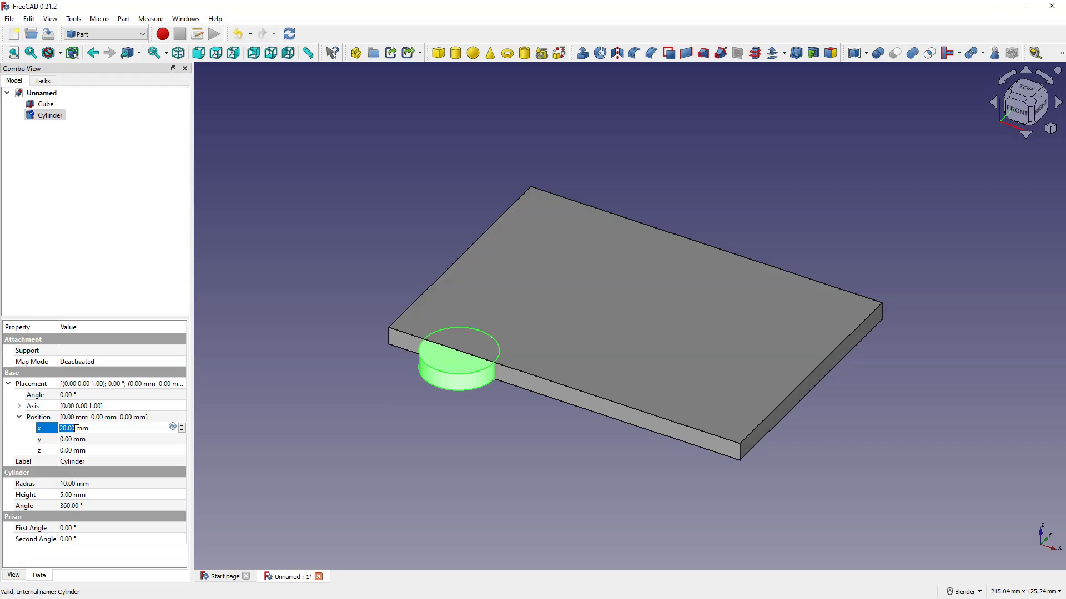
pyautogui.write('30')
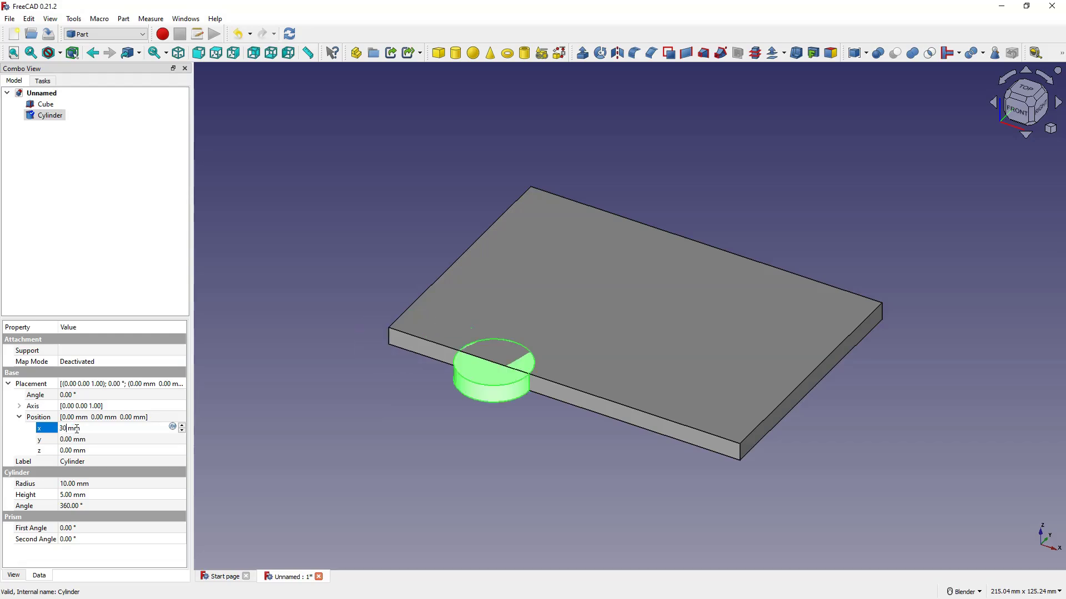
pyautogui.click(67, 440)
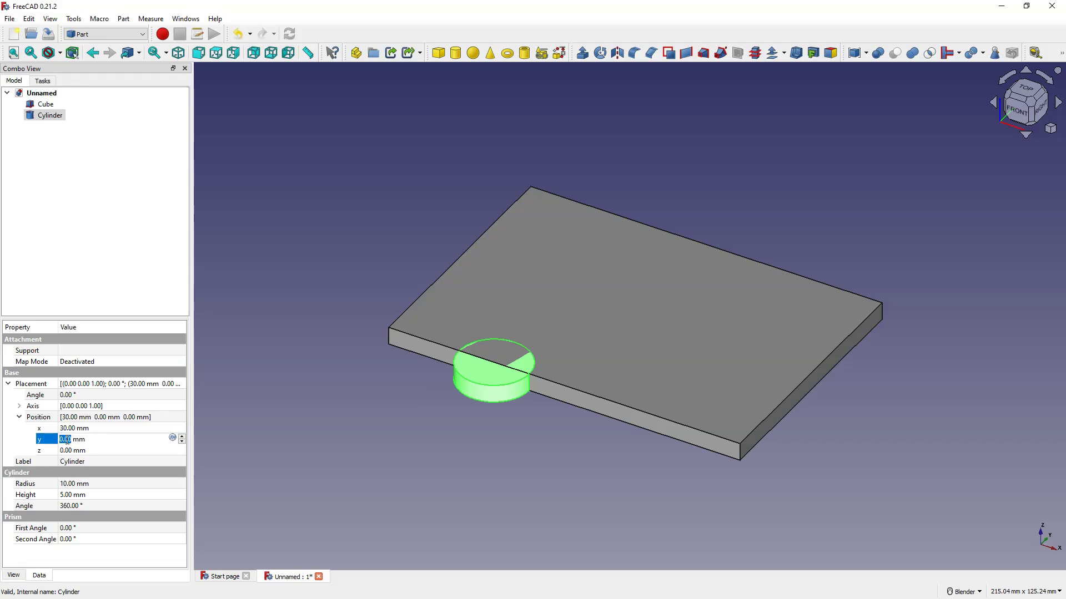
pyautogui.write('25')
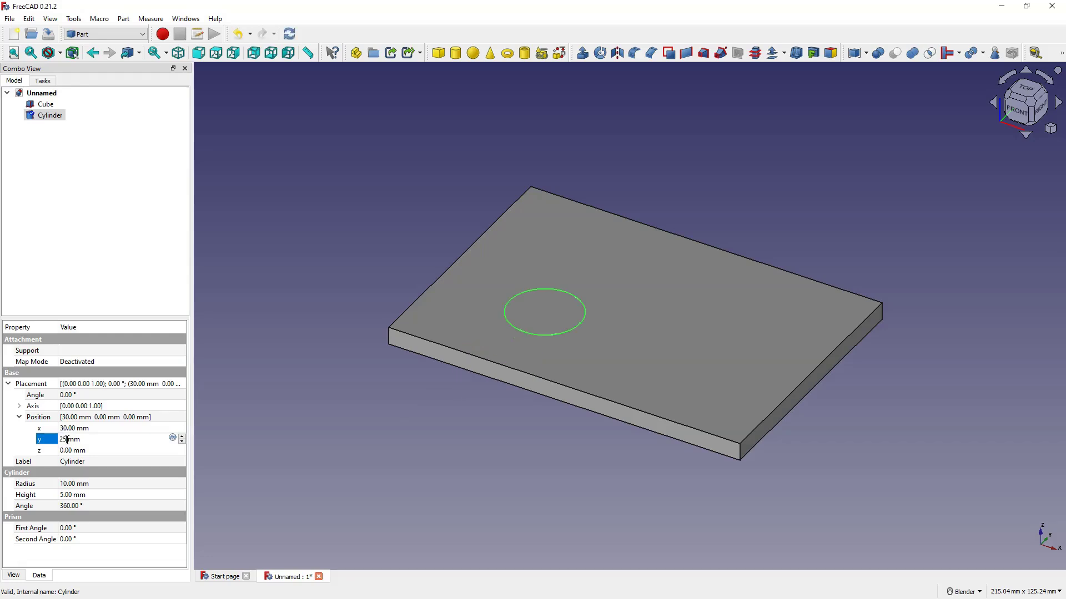
pyautogui.click(278, 210)
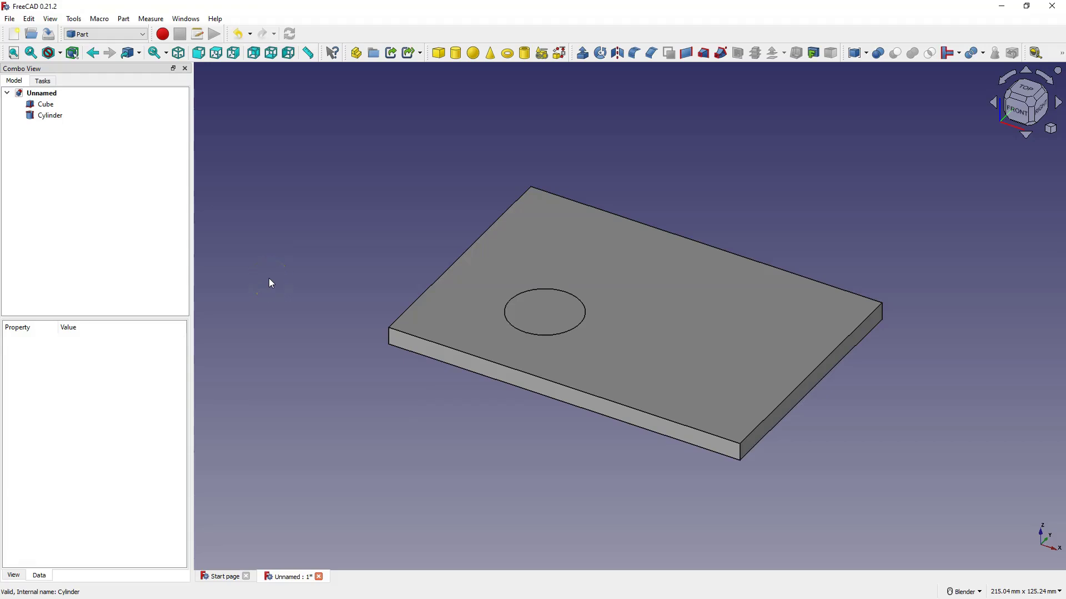
# Cut the Cylinder from the Cube with Part Cut to make a through-hole.
pyautogui.click(45, 104)
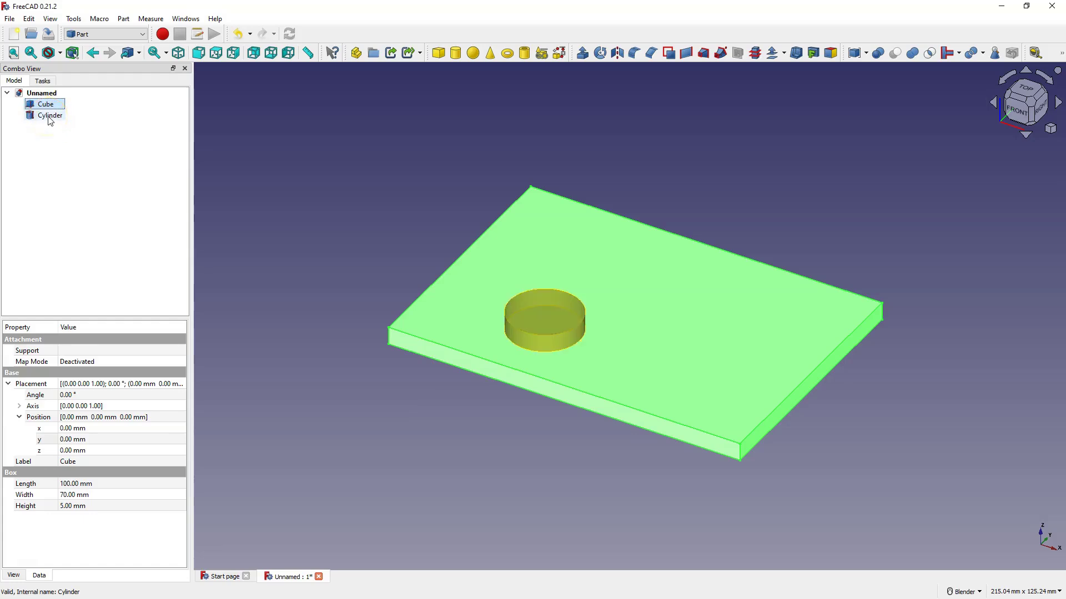
pyautogui.keyDown('ctrl'); pyautogui.click(50, 118); pyautogui.keyUp('ctrl')
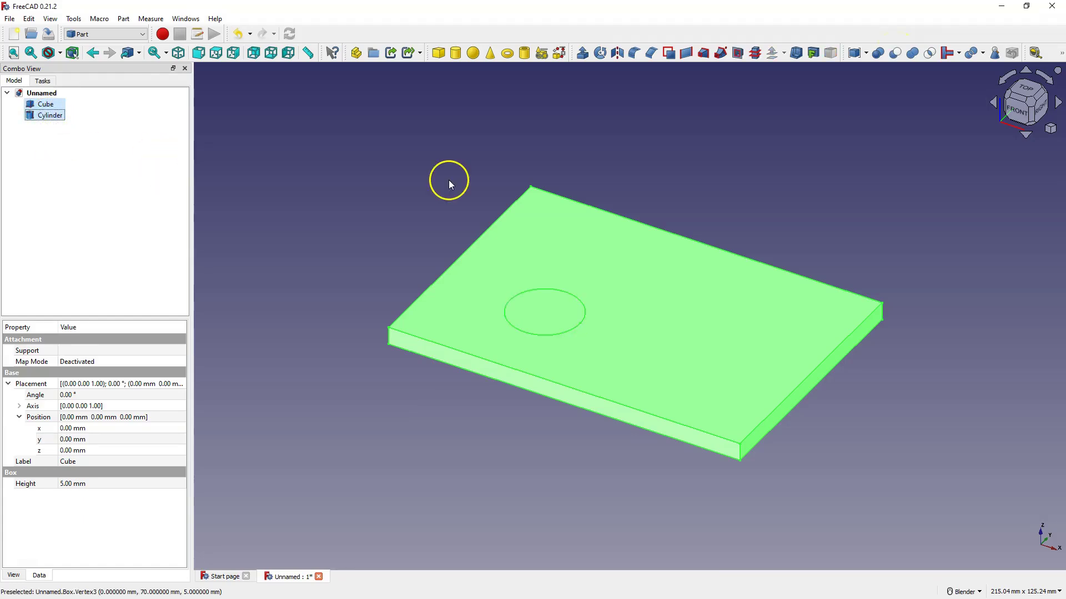
pyautogui.click(893, 56)
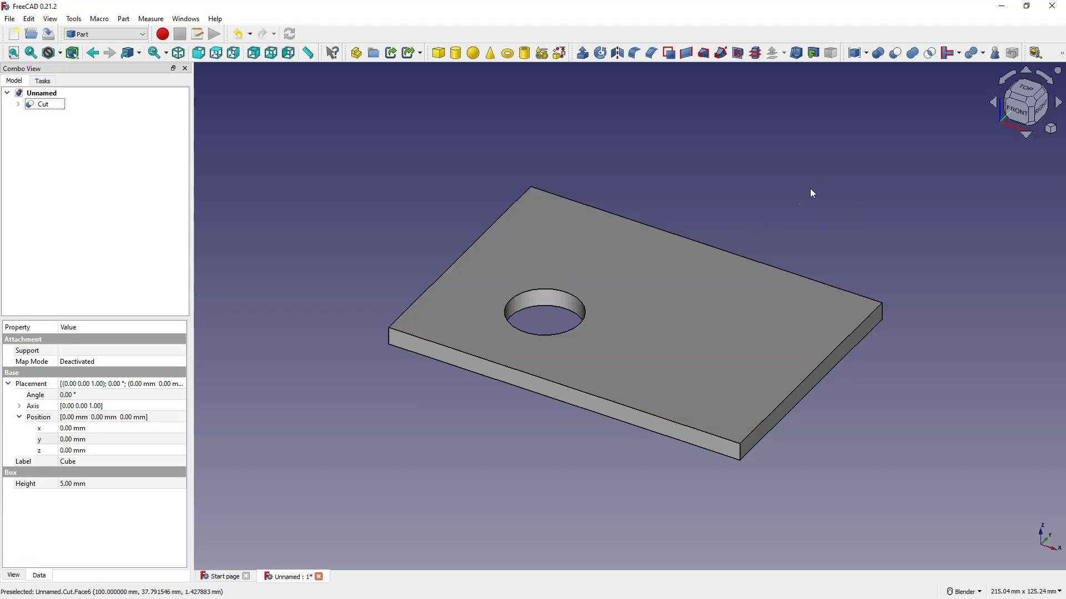
# Add a second box, Cube001, sized 30 × 20 × 10 mm.
pyautogui.click(443, 59)
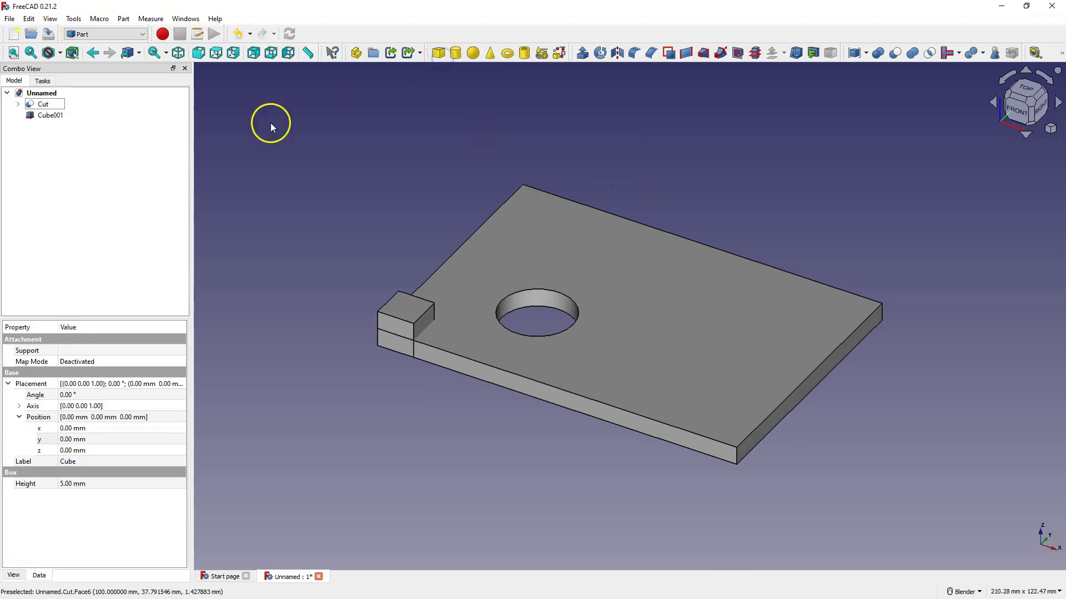
pyautogui.click(45, 118)
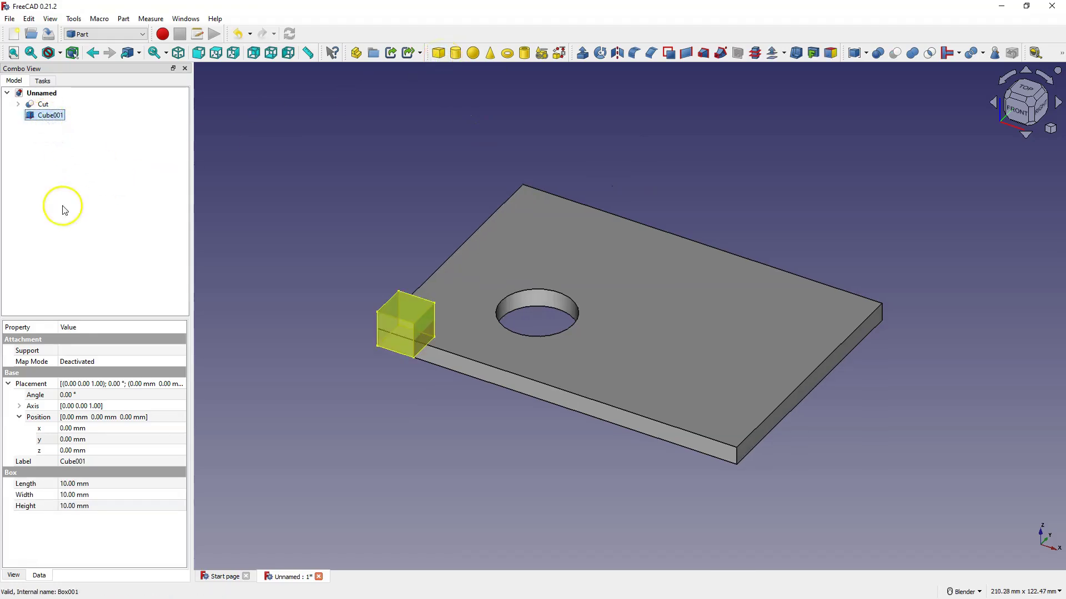
pyautogui.click(66, 483)
pyautogui.write('30')
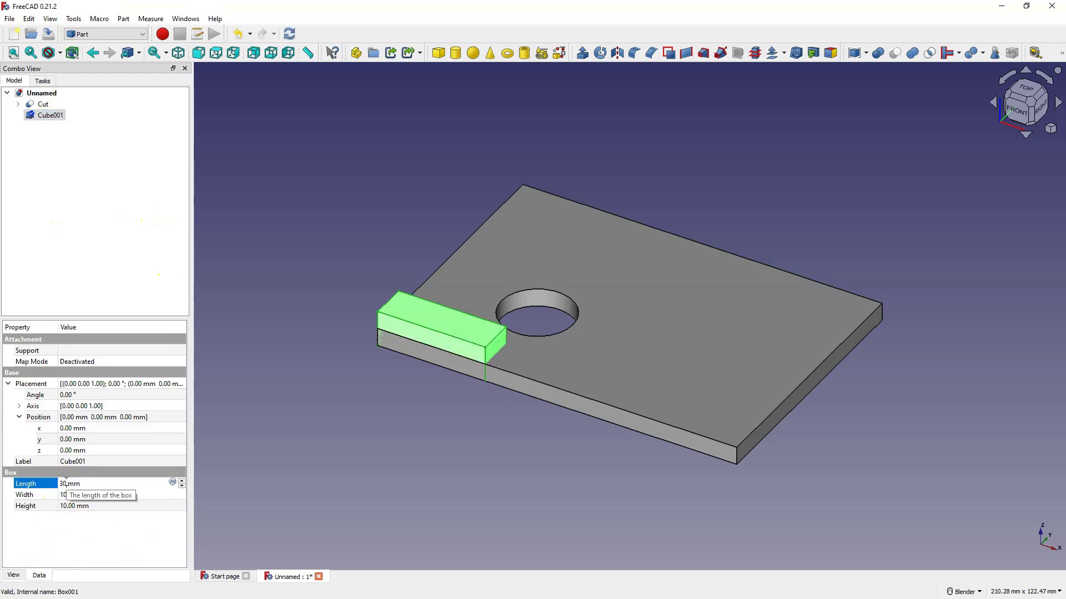
pyautogui.press('Tab')
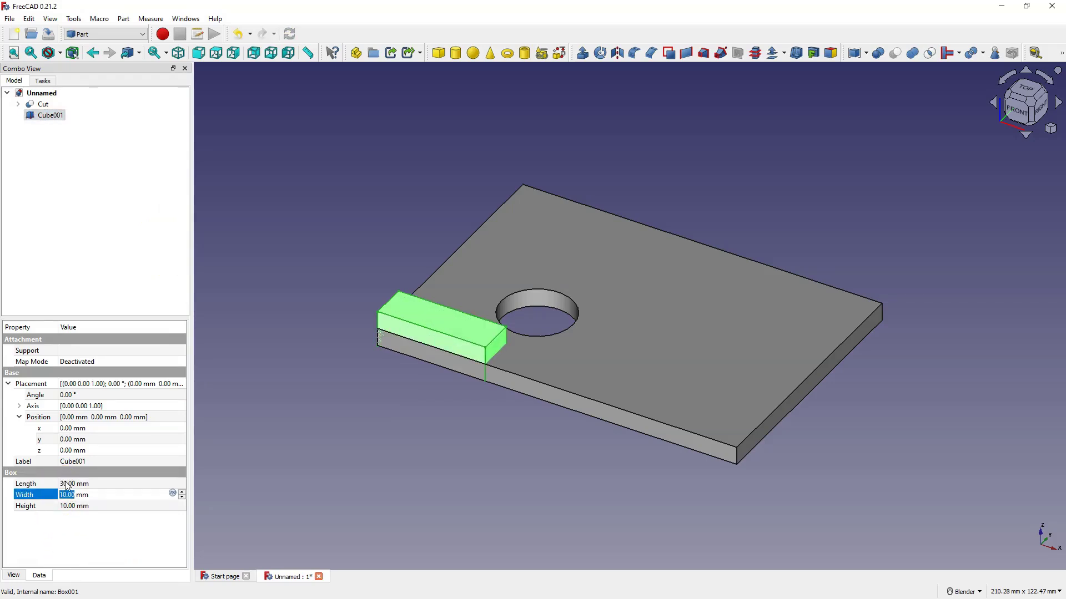
pyautogui.write('20')
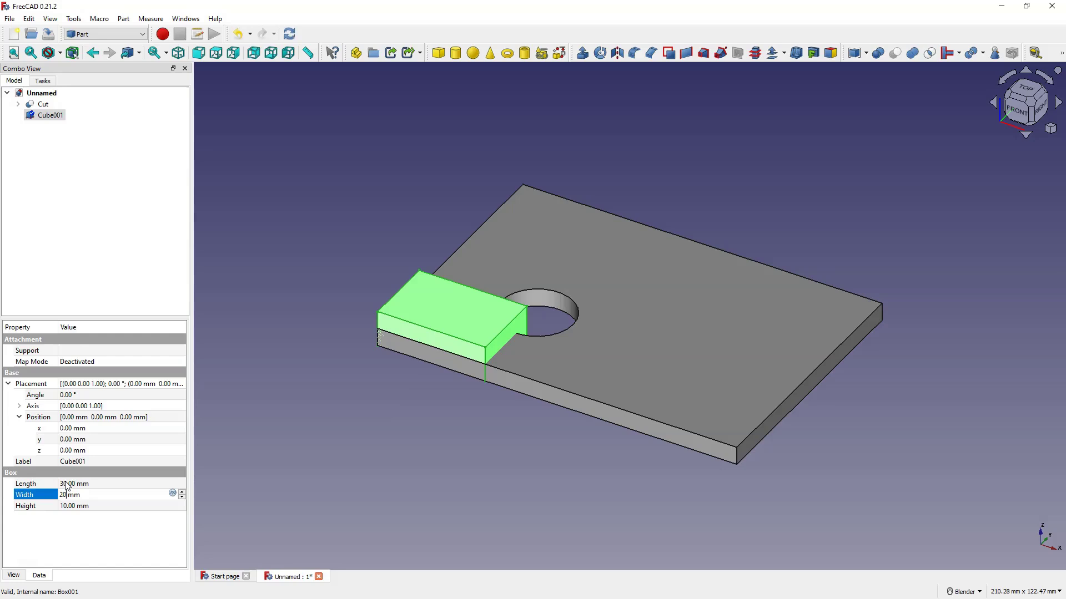
pyautogui.press('Tab')
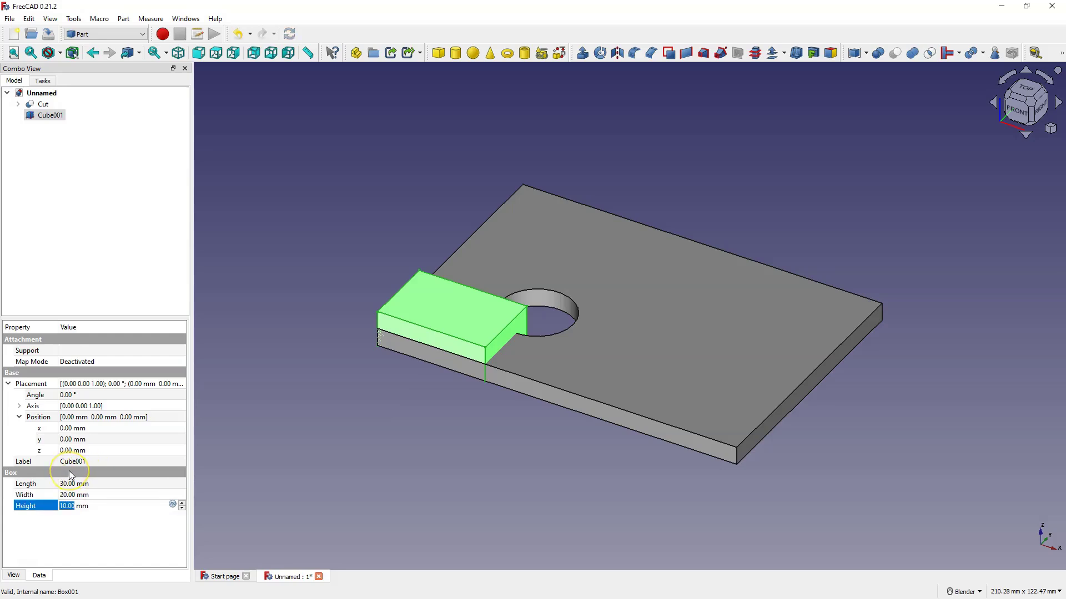
pyautogui.click(50, 116)
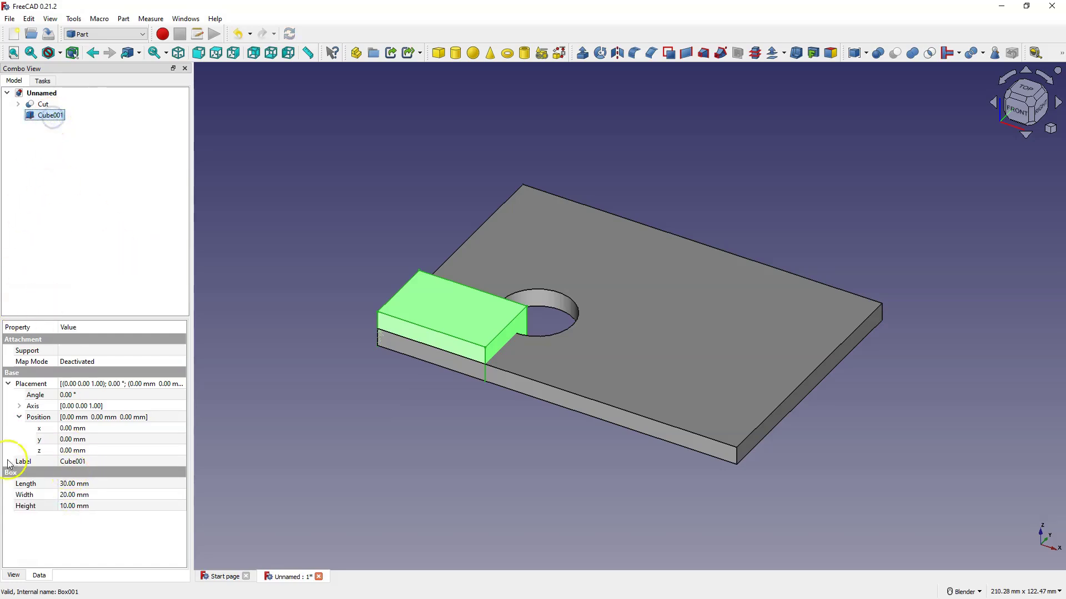
# Position Cube001 at x 50, y 0, z 5 mm on top of the plate.
pyautogui.click(65, 430)
pyautogui.write('5')
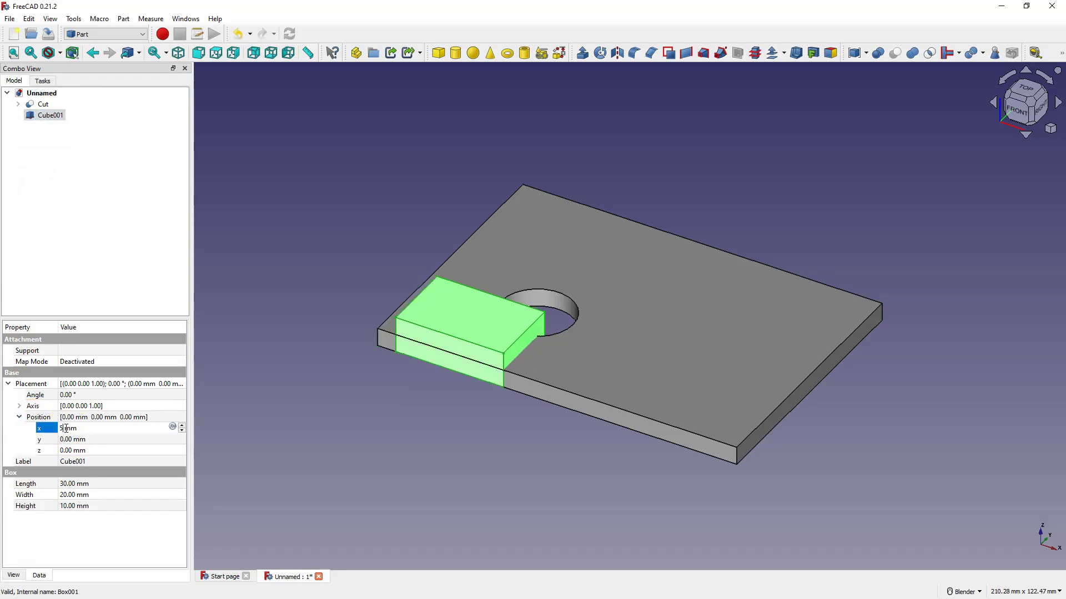
pyautogui.write('0')
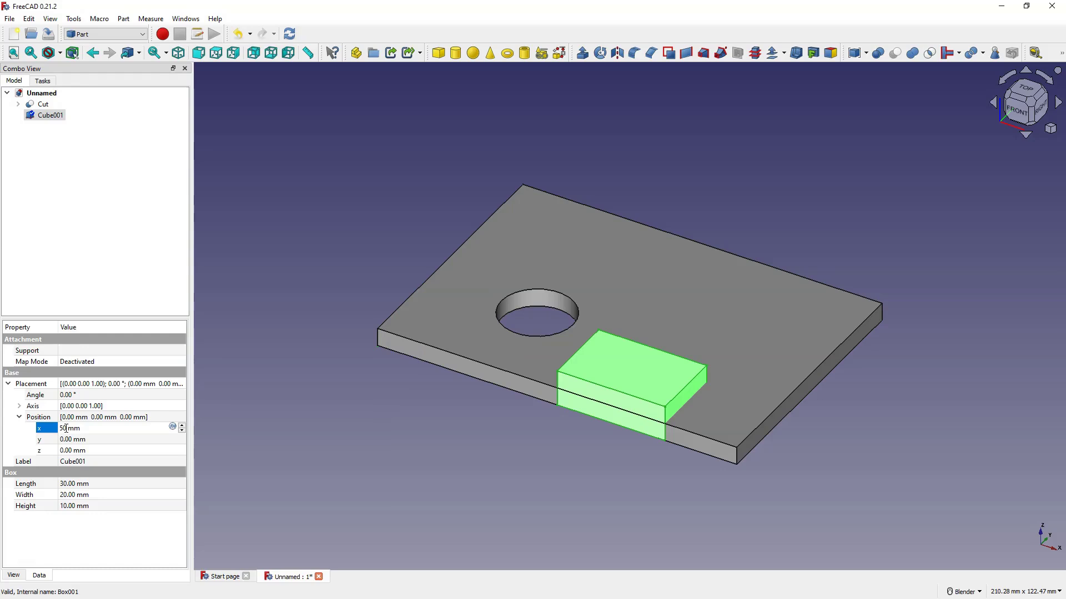
pyautogui.click(66, 440)
pyautogui.doubleClick(67, 439)
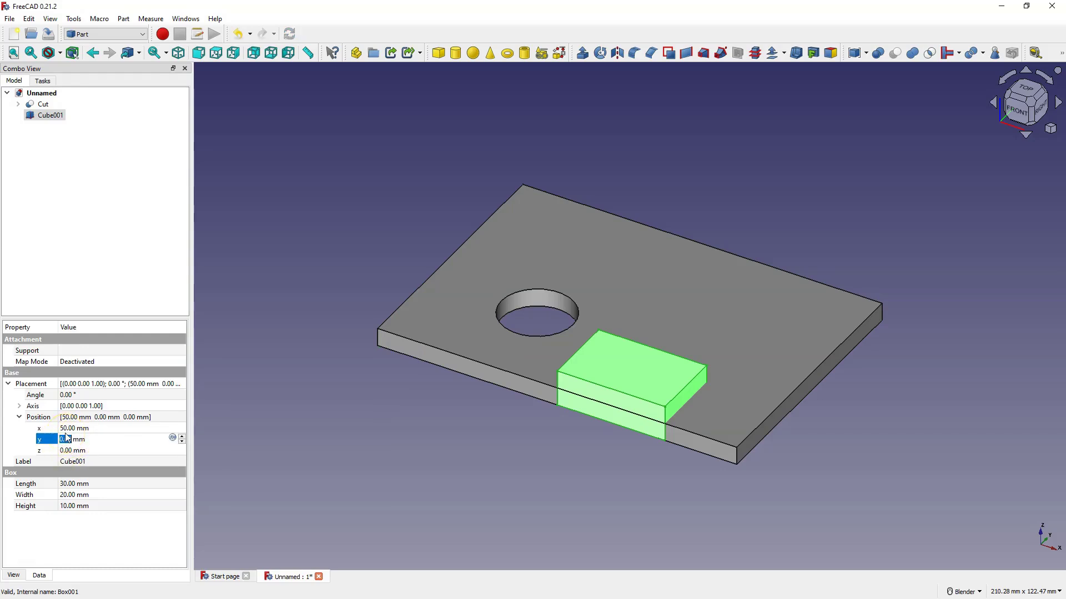
pyautogui.click(78, 450)
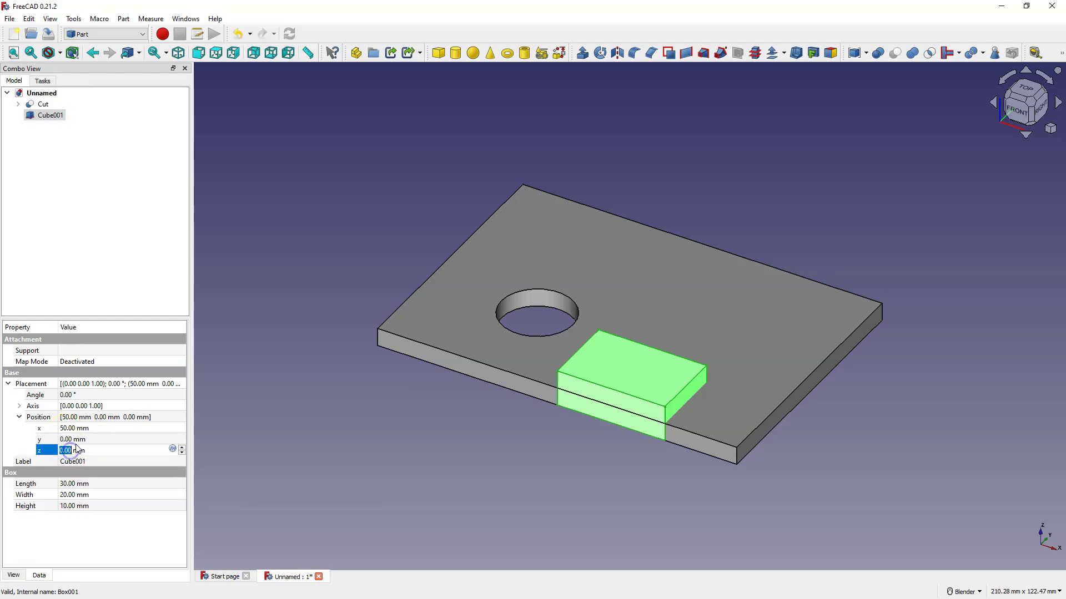
pyautogui.write('5')
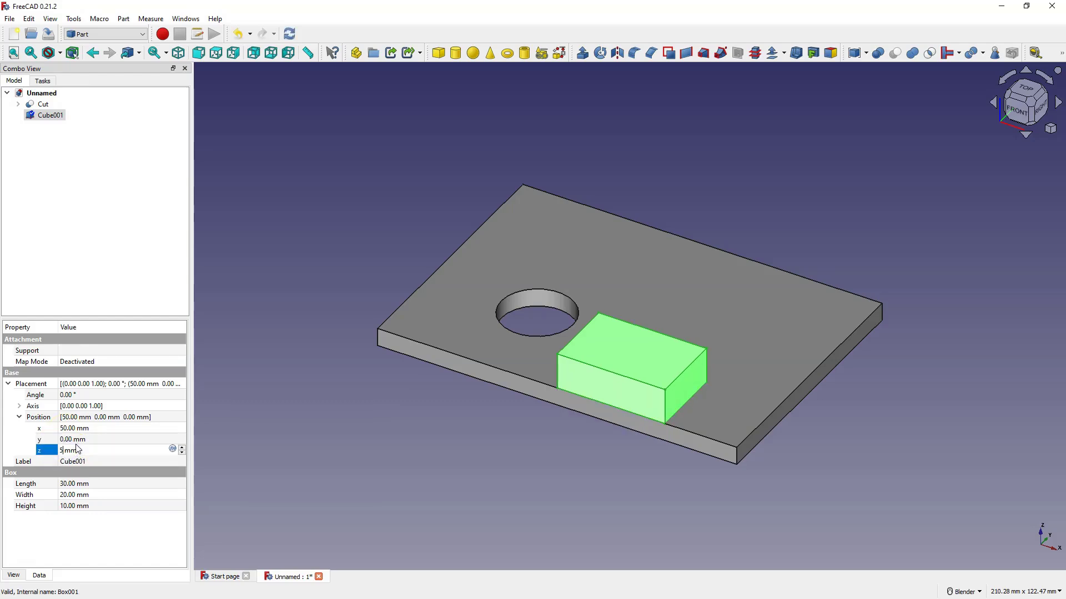
pyautogui.click(107, 239)
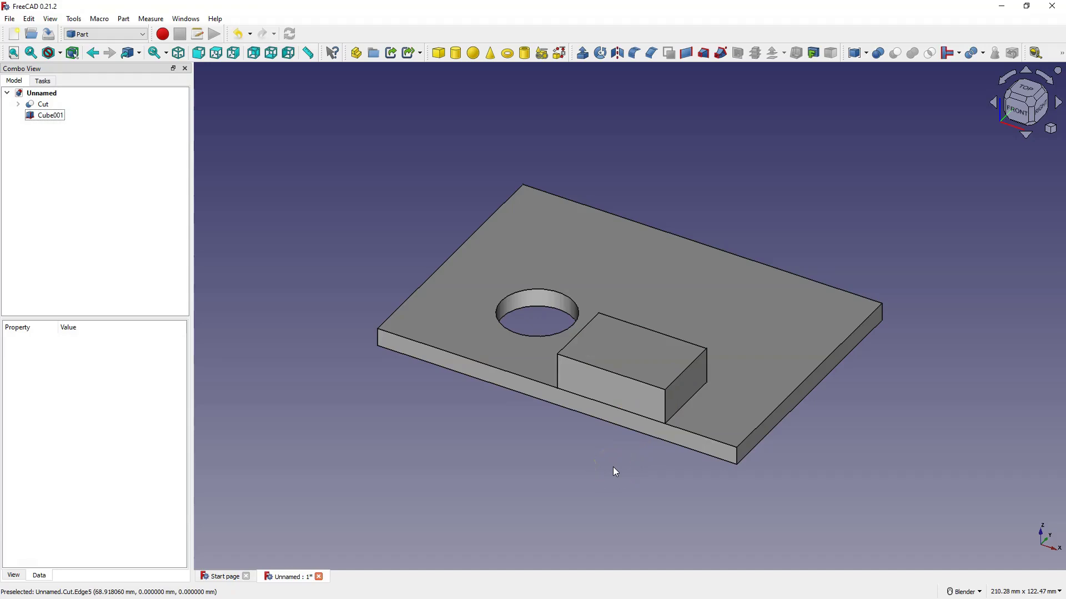
# Fuse the Cut plate and Cube001 with Part Union.
pyautogui.click(43, 105)
pyautogui.keyDown('ctrl'); pyautogui.click(49, 115); pyautogui.keyUp('ctrl')
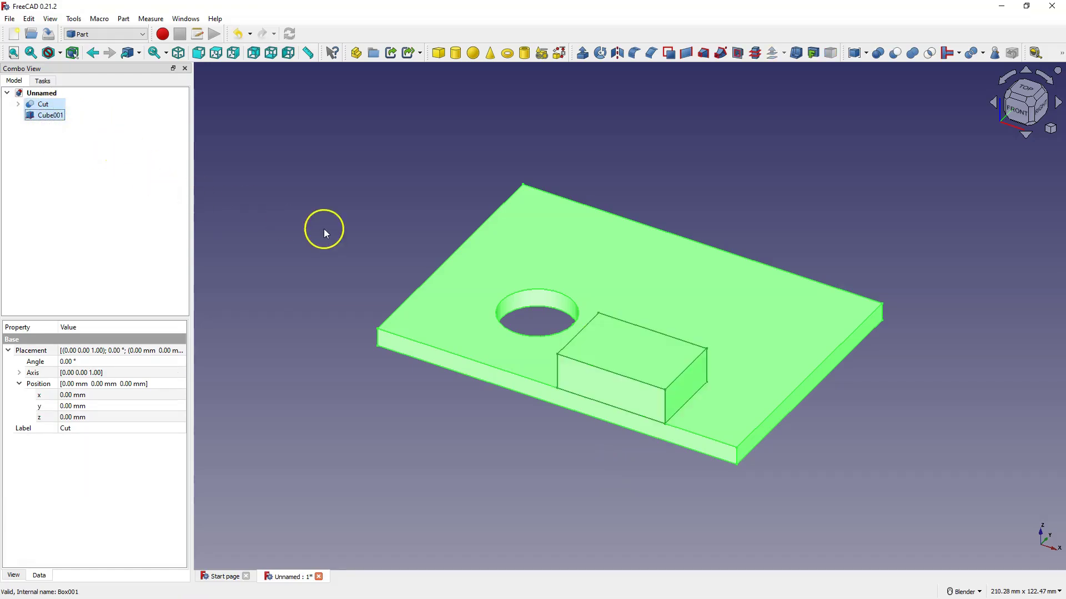
pyautogui.click(913, 54)
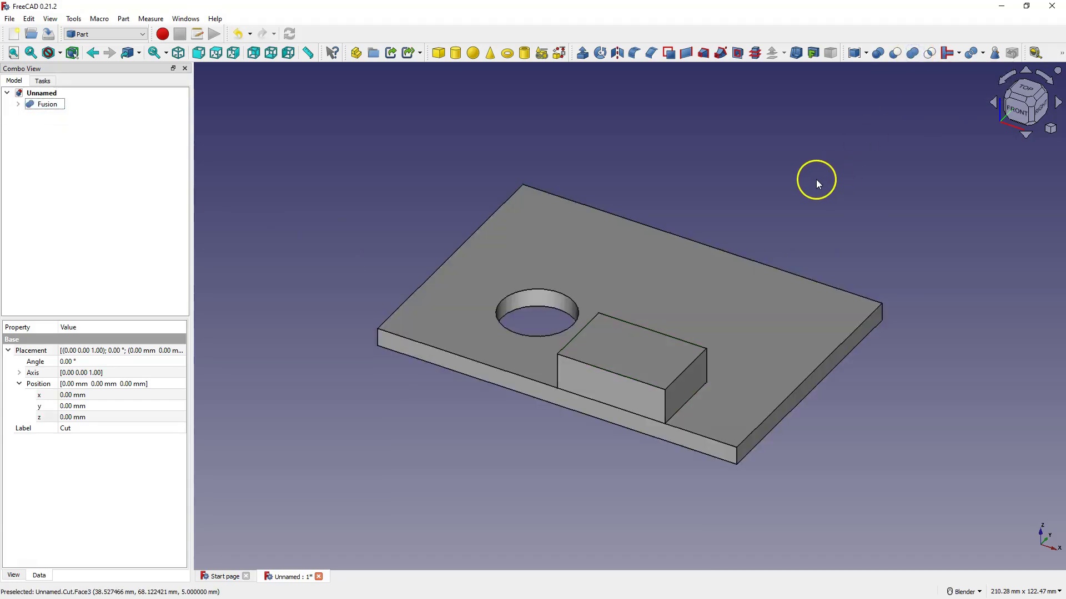
# Expand the Fusion in the tree to show Cut, Cube and Cylinder.
pyautogui.click(47, 105)
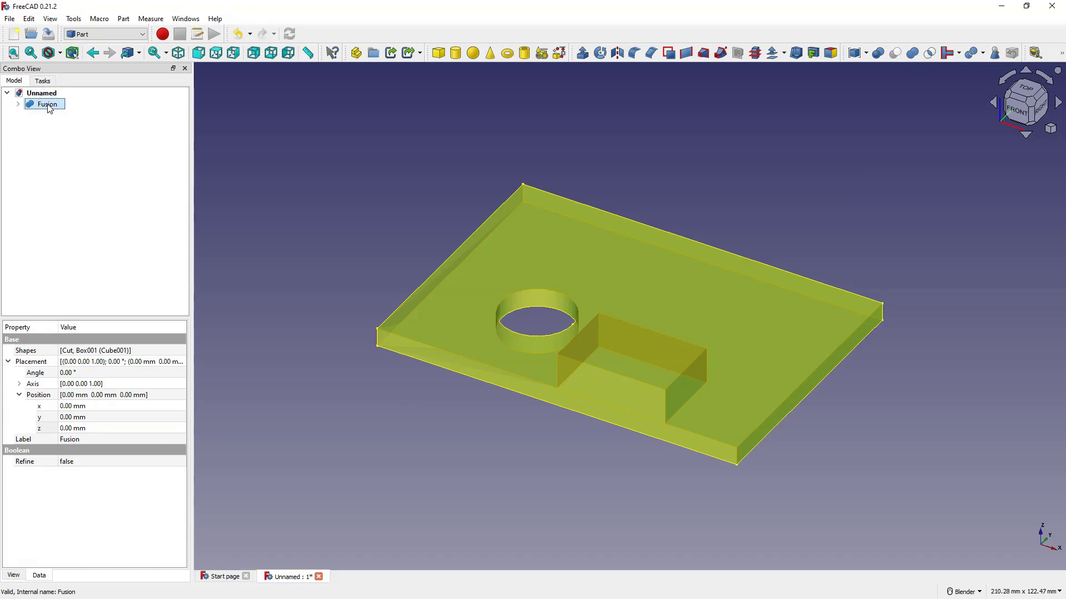
pyautogui.click(49, 105)
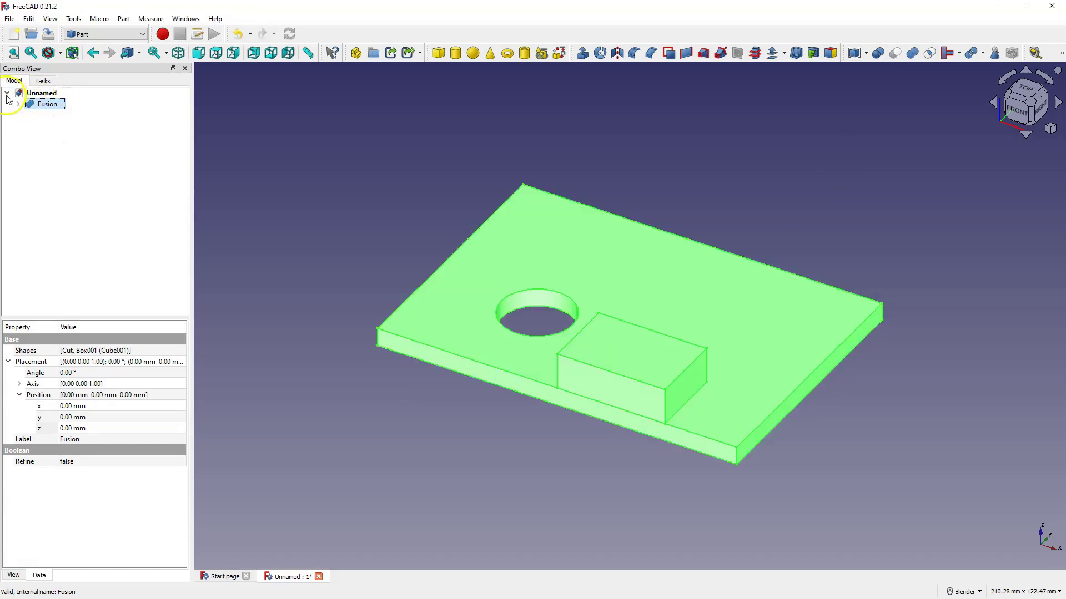
pyautogui.click(18, 103)
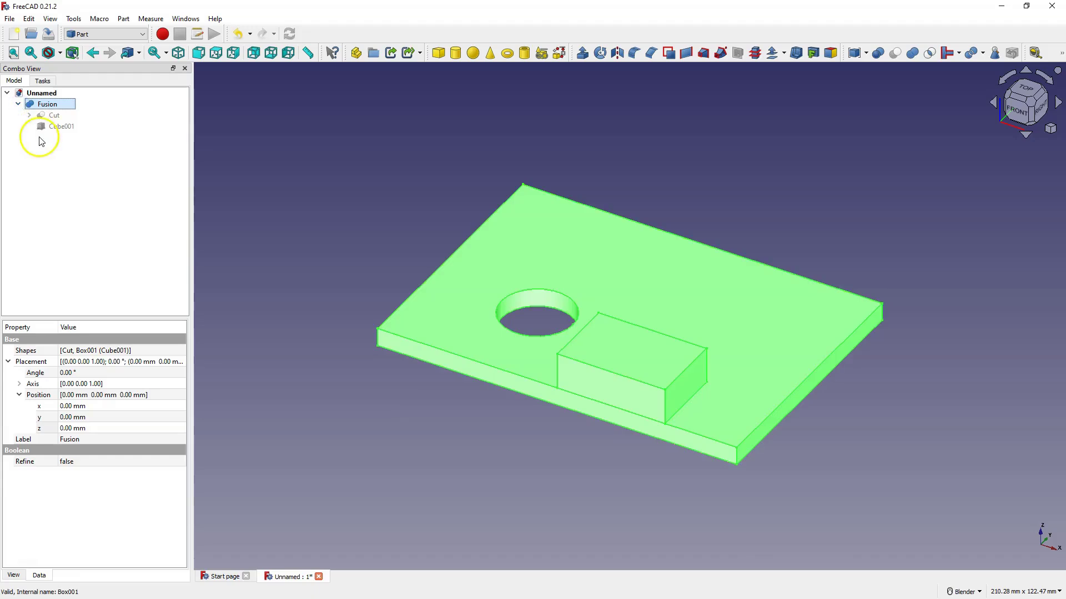
pyautogui.click(29, 115)
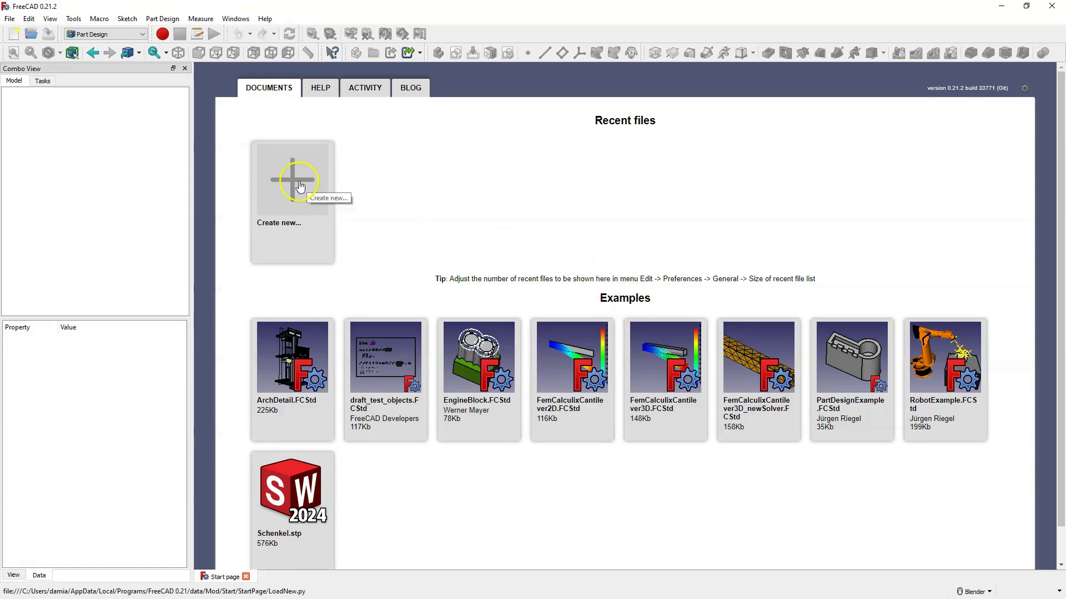
# In a new document, sketch a rectangle from the origin on the XY plane.
pyautogui.click(294, 183)
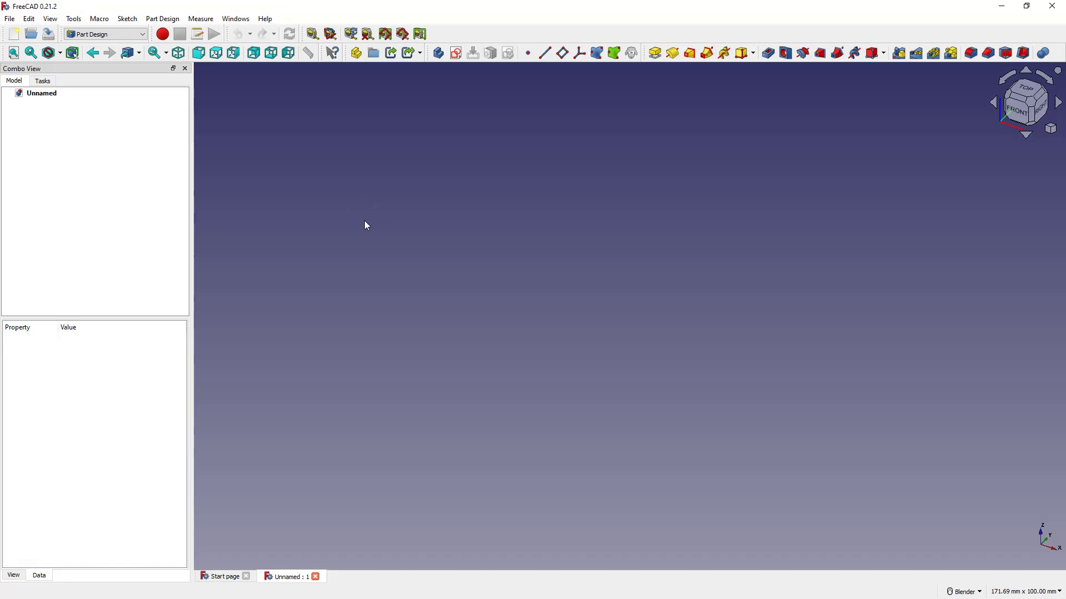
pyautogui.click(452, 58)
pyautogui.click(572, 210)
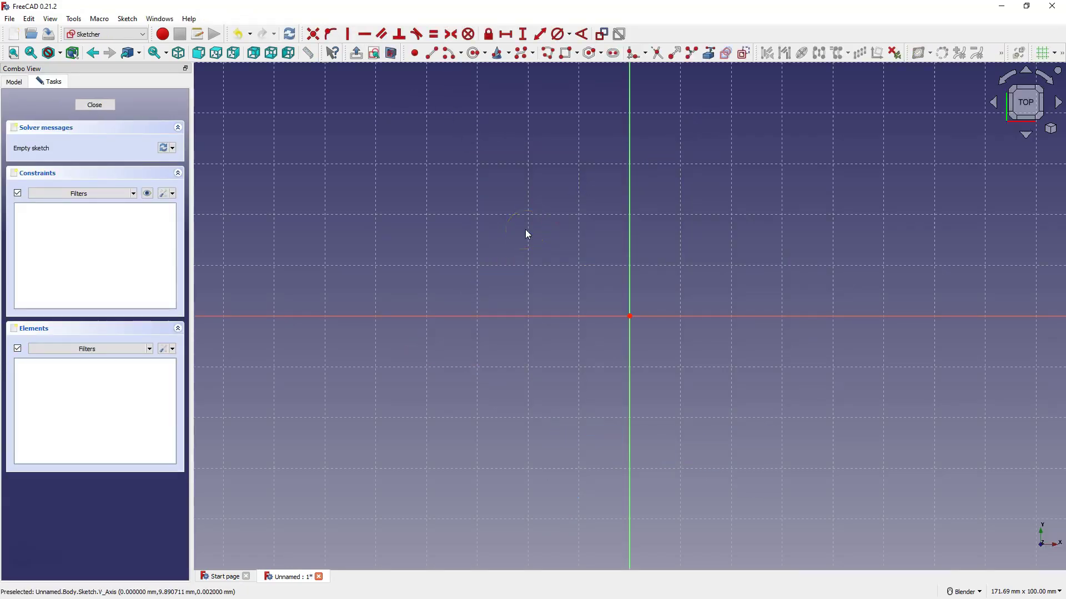
pyautogui.click(565, 53)
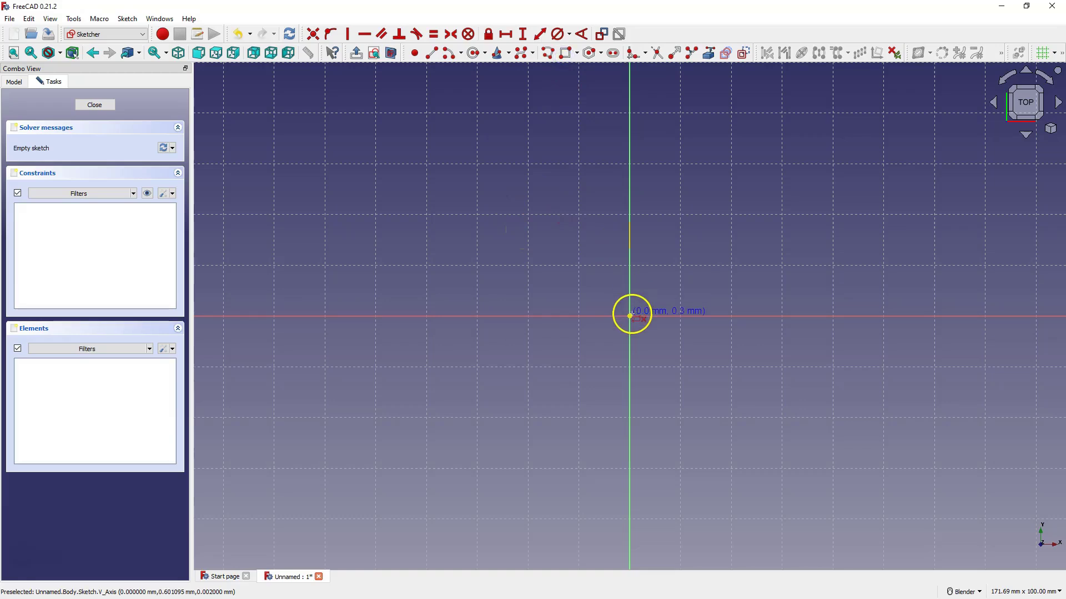
pyautogui.click(630, 315)
pyautogui.click(920, 122)
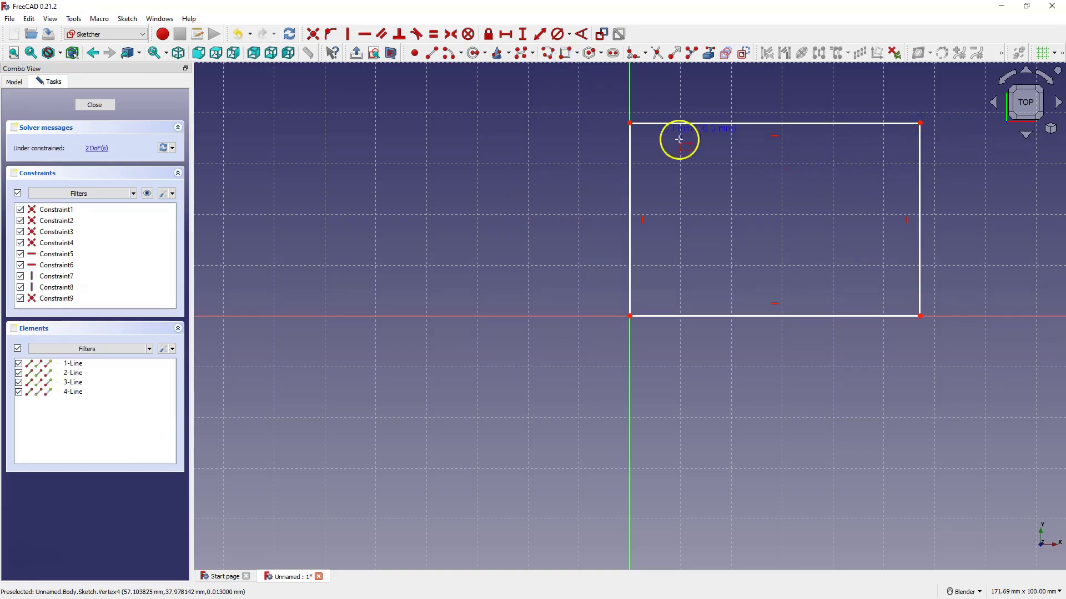
# Constrain the rectangle to 100 mm horizontally and 70 mm vertically.
pyautogui.click(505, 33)
pyautogui.click(785, 317)
pyautogui.write('10')
pyautogui.write('0')
pyautogui.press('Return')
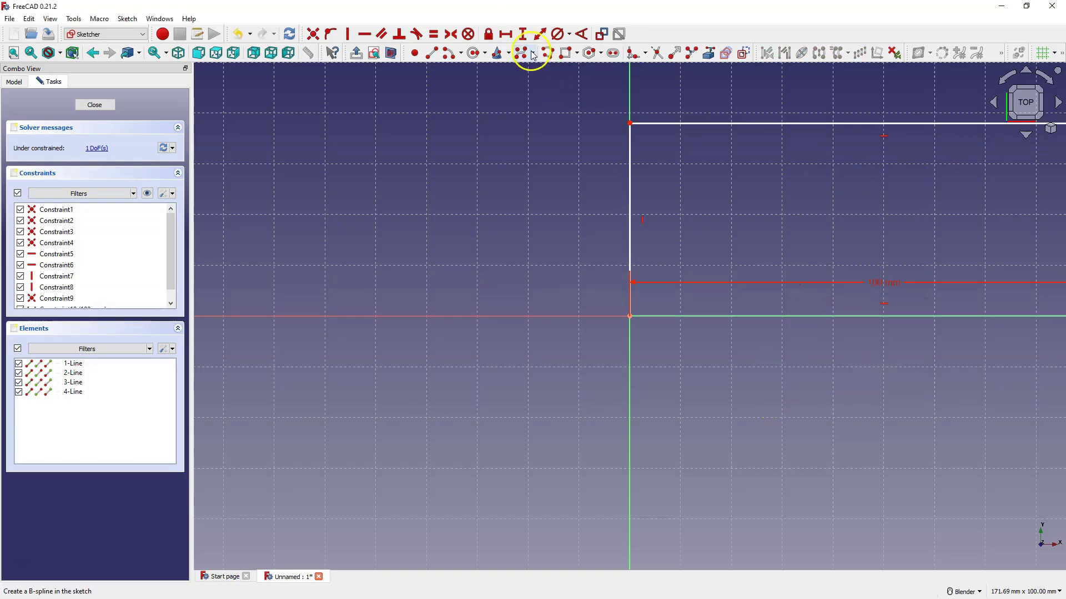
pyautogui.click(523, 34)
pyautogui.click(629, 166)
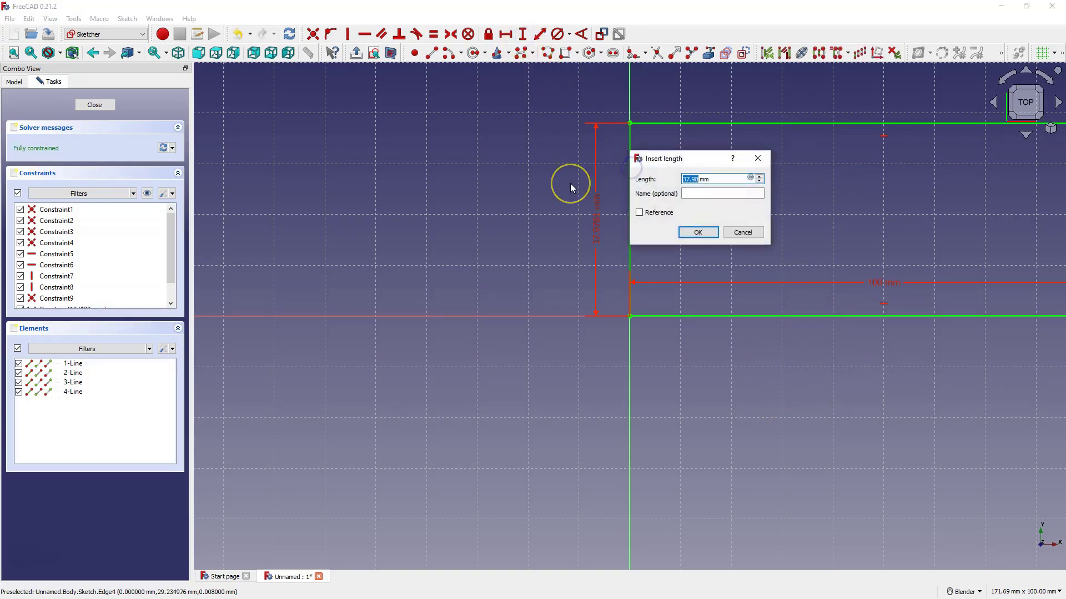
pyautogui.write('70')
pyautogui.press('Return')
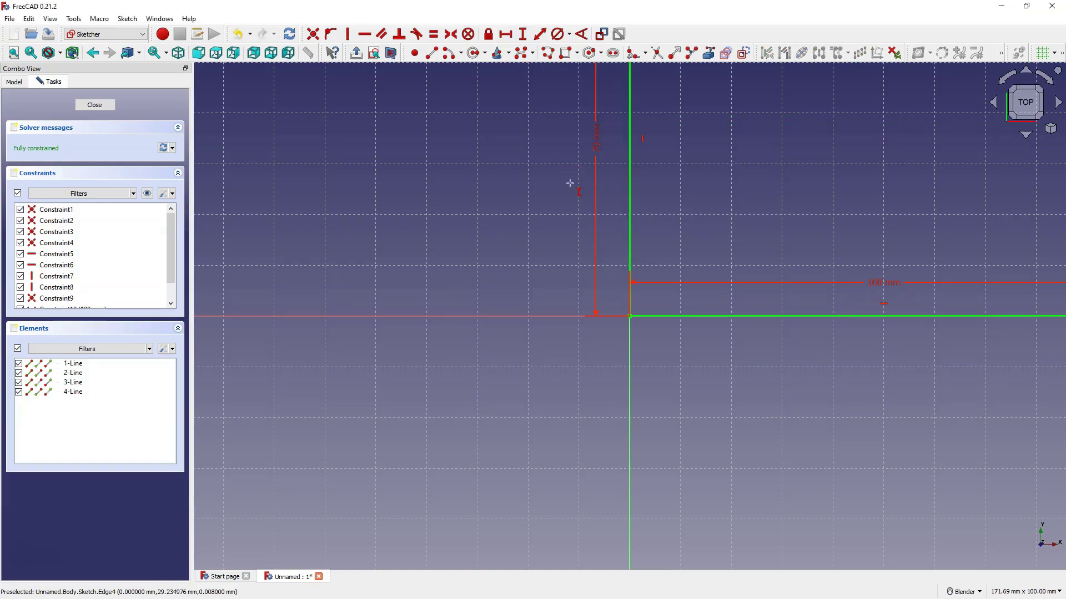
pyautogui.scroll(-5, 550, 257)
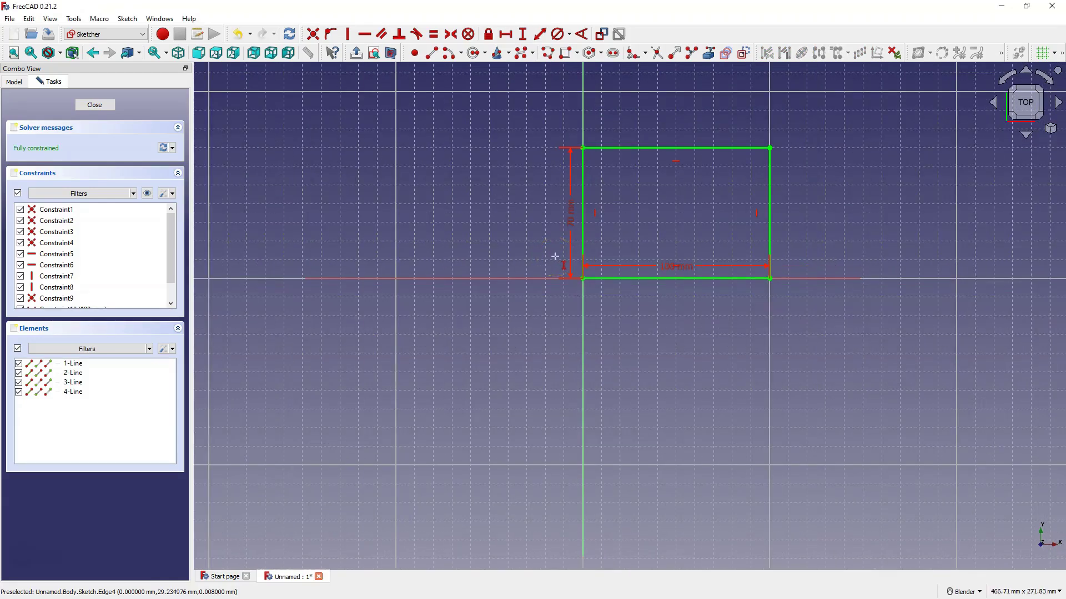
# Close the sketch and pad it to a 5 mm length.
pyautogui.click(84, 106)
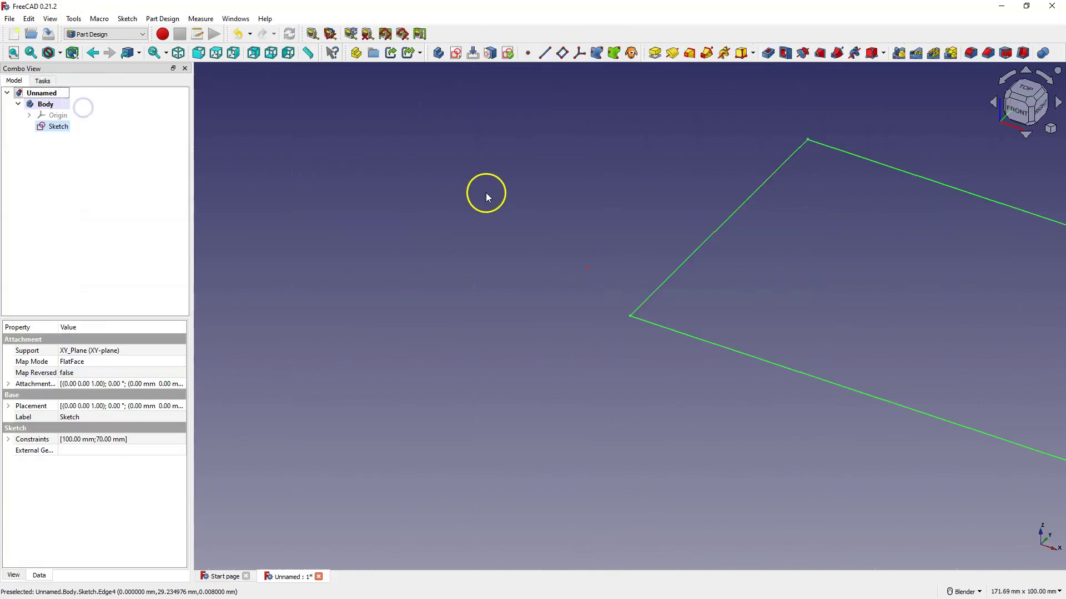
pyautogui.scroll(-4, 458, 253)
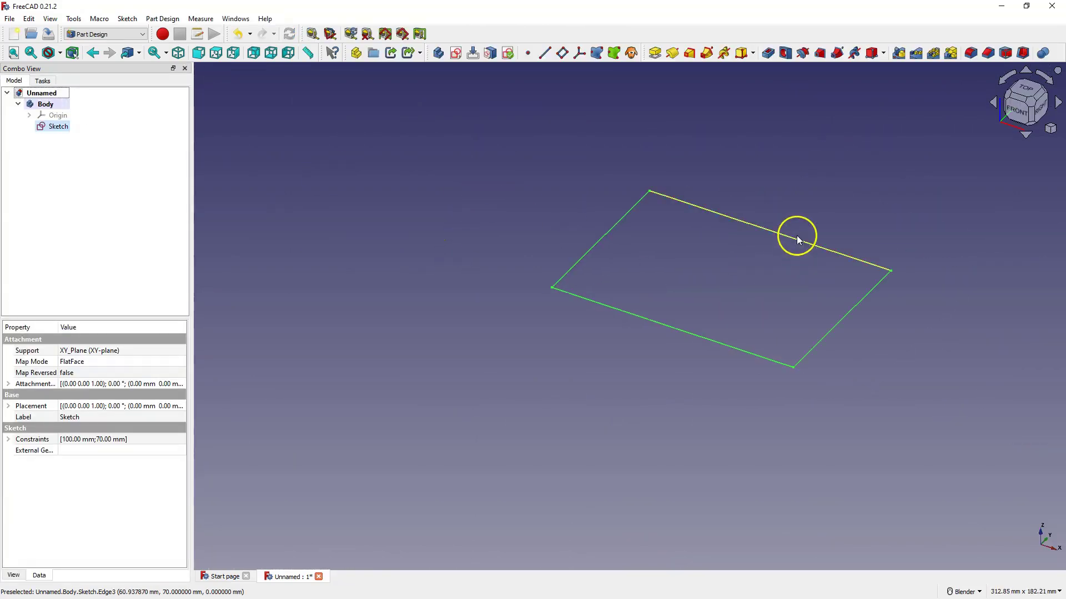
pyautogui.click(655, 53)
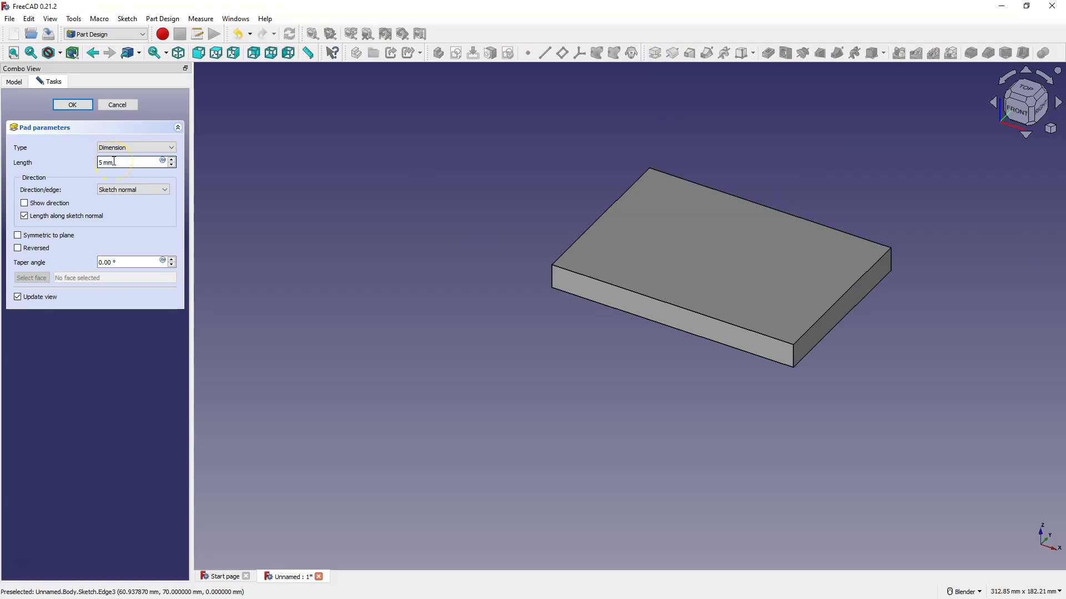
pyautogui.write('5')
pyautogui.click(72, 105)
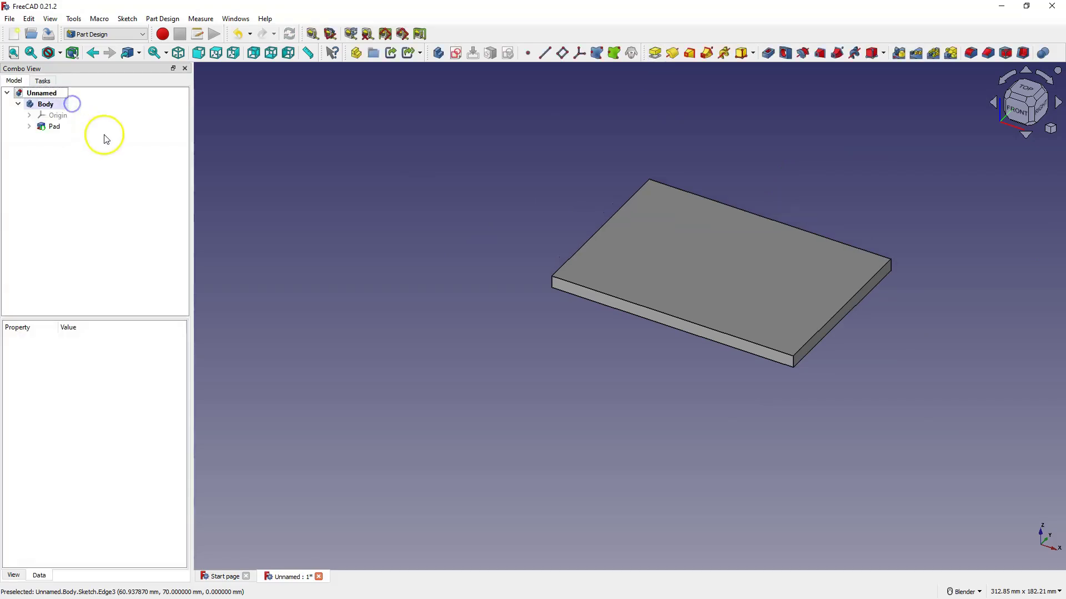
# Sketch a circle on the plate's top face and close the sketch.
pyautogui.click(678, 259)
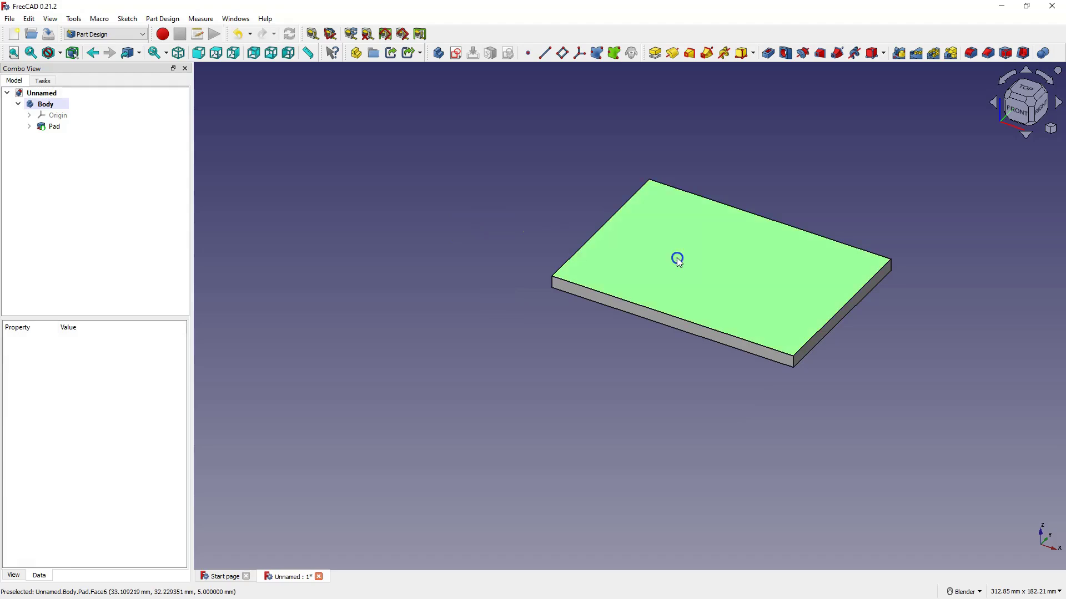
pyautogui.click(457, 53)
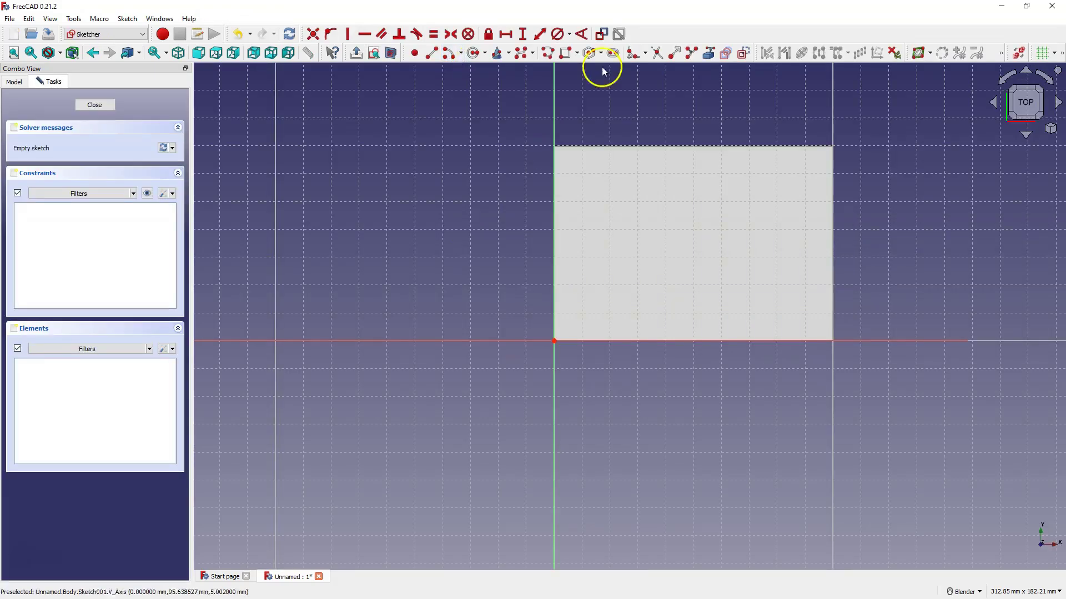
pyautogui.click(473, 53)
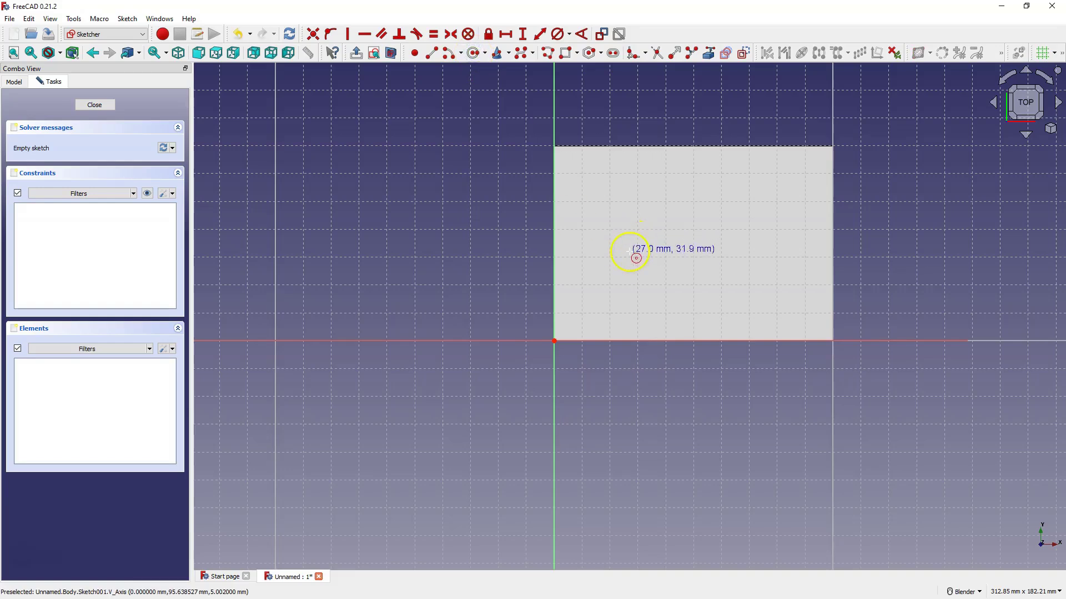
pyautogui.click(629, 252)
pyautogui.click(661, 278)
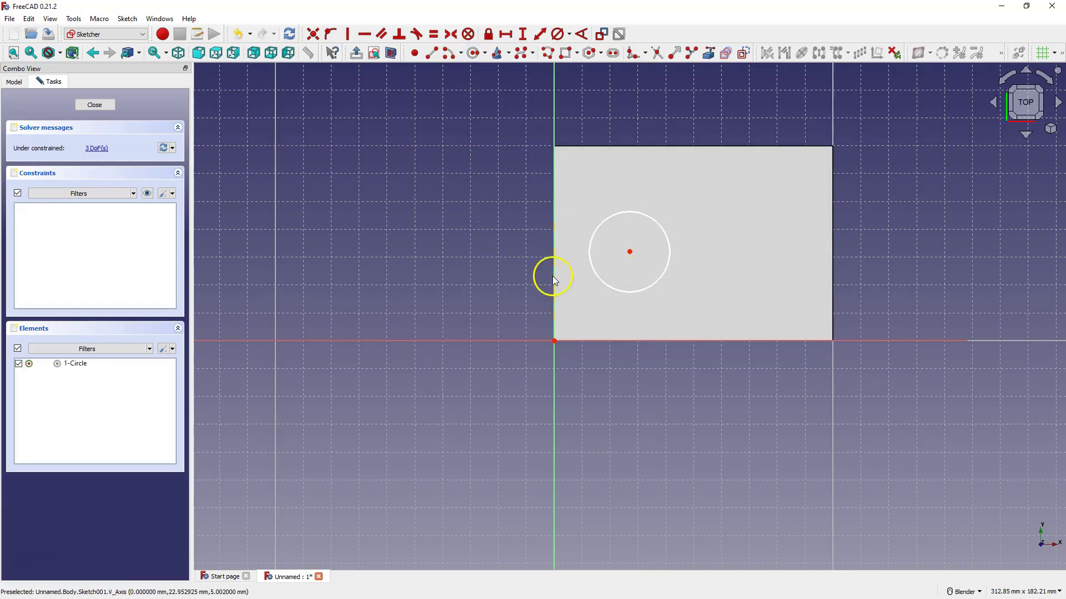
pyautogui.click(91, 105)
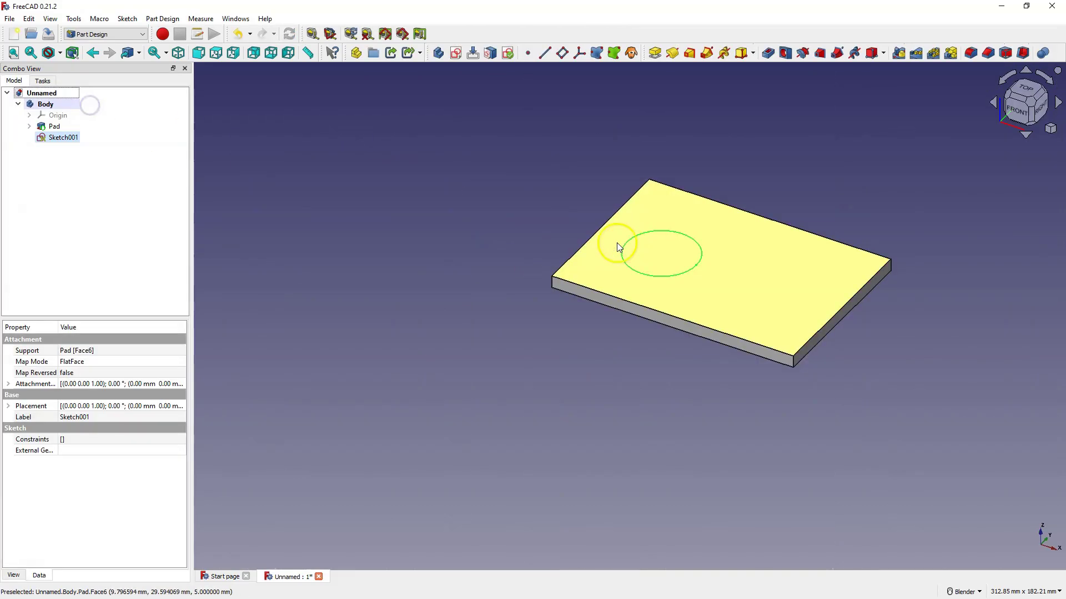
# Pocket the circle through the plate.
pyautogui.click(746, 150)
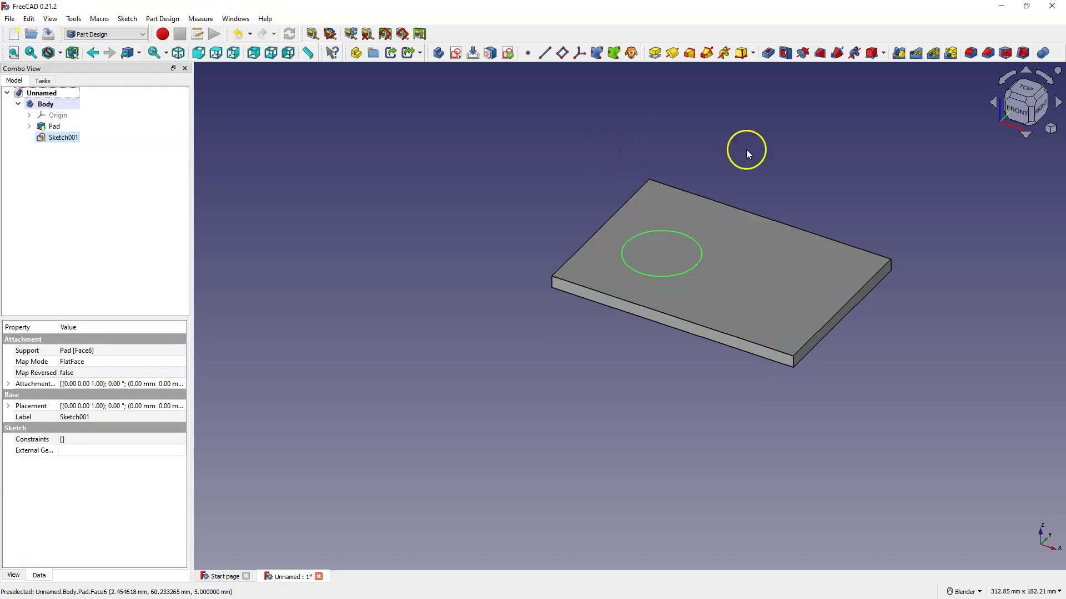
pyautogui.click(766, 52)
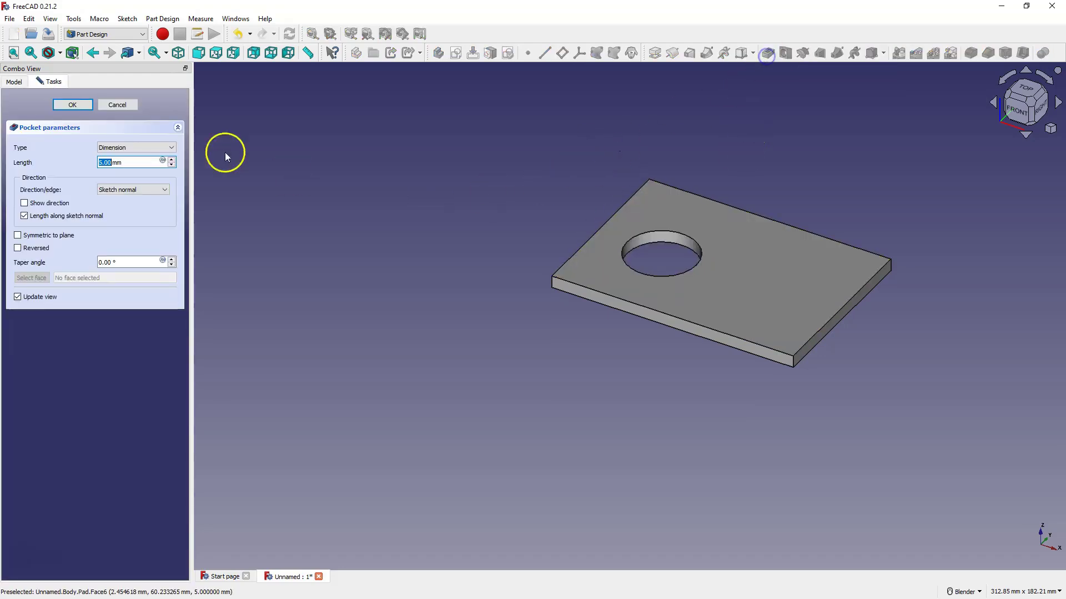
pyautogui.click(72, 106)
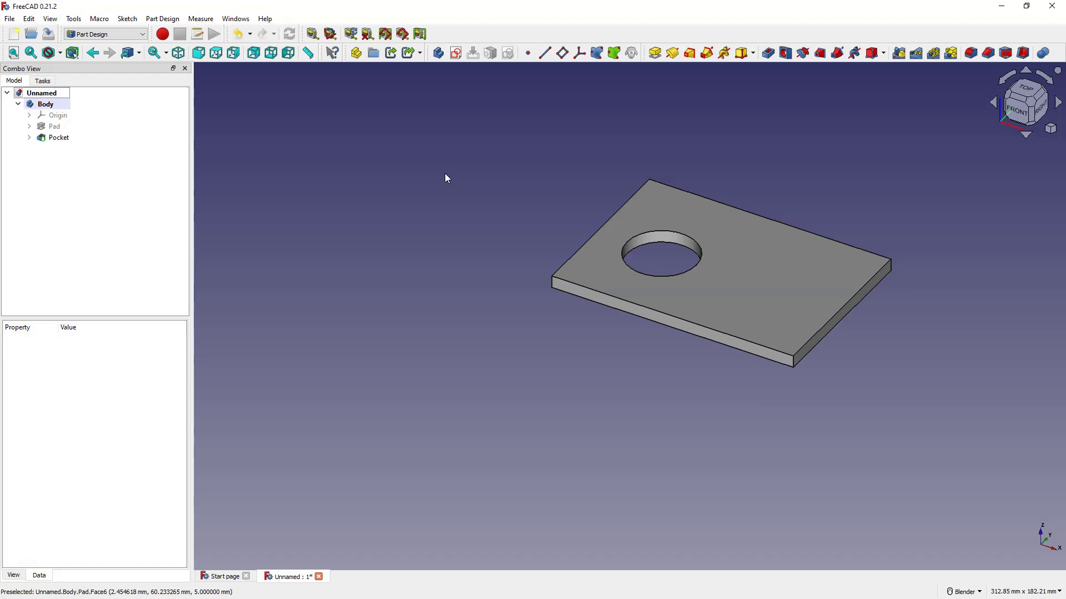
# Delete the Pocket feature and Sketch001.
pyautogui.click(58, 138)
pyautogui.press('Delete')
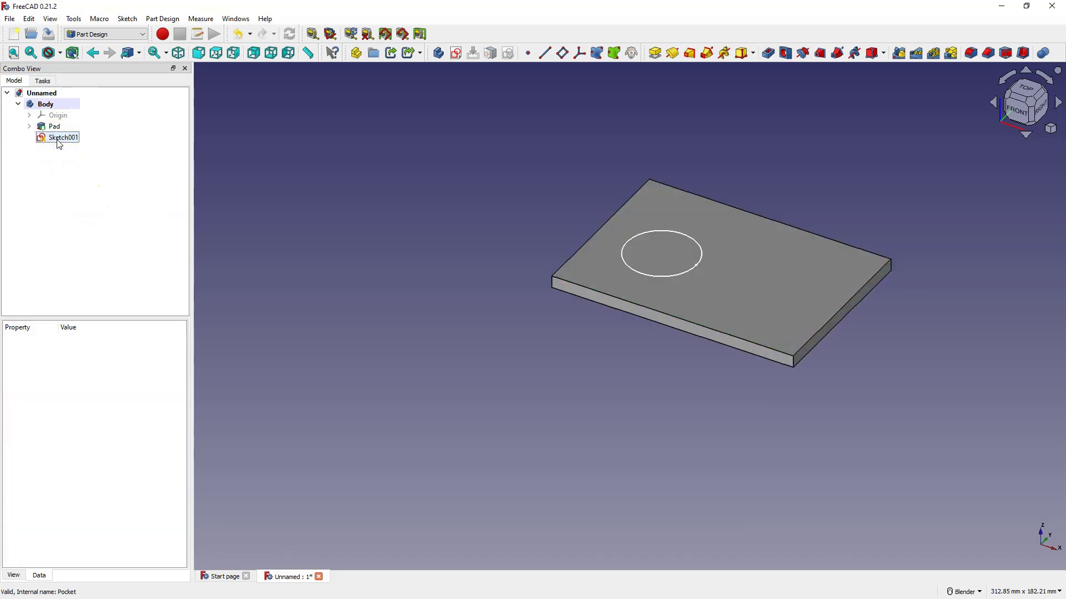
pyautogui.click(58, 139)
pyautogui.press('Delete')
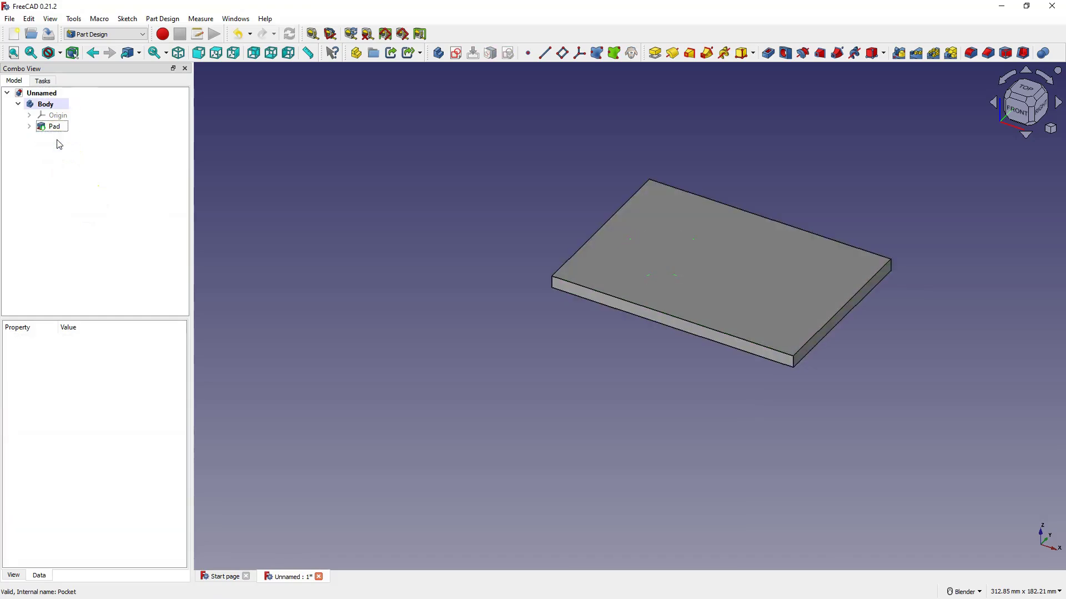
# Reopen the Pad's base sketch and draw a circle inside the rectangle.
pyautogui.click(29, 126)
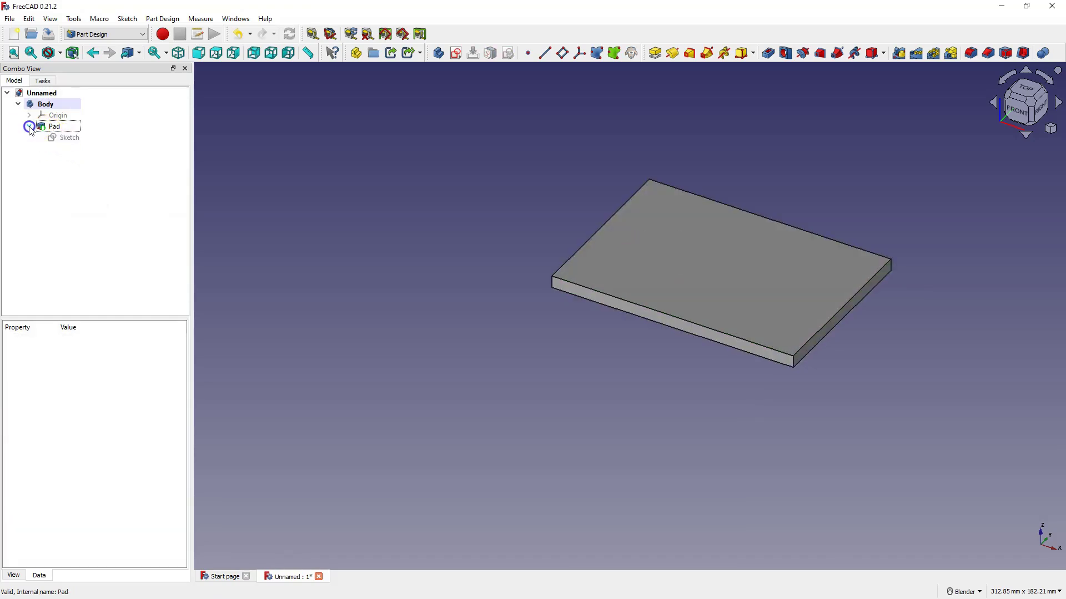
pyautogui.click(64, 142)
pyautogui.rightClick(69, 140)
pyautogui.click(104, 146)
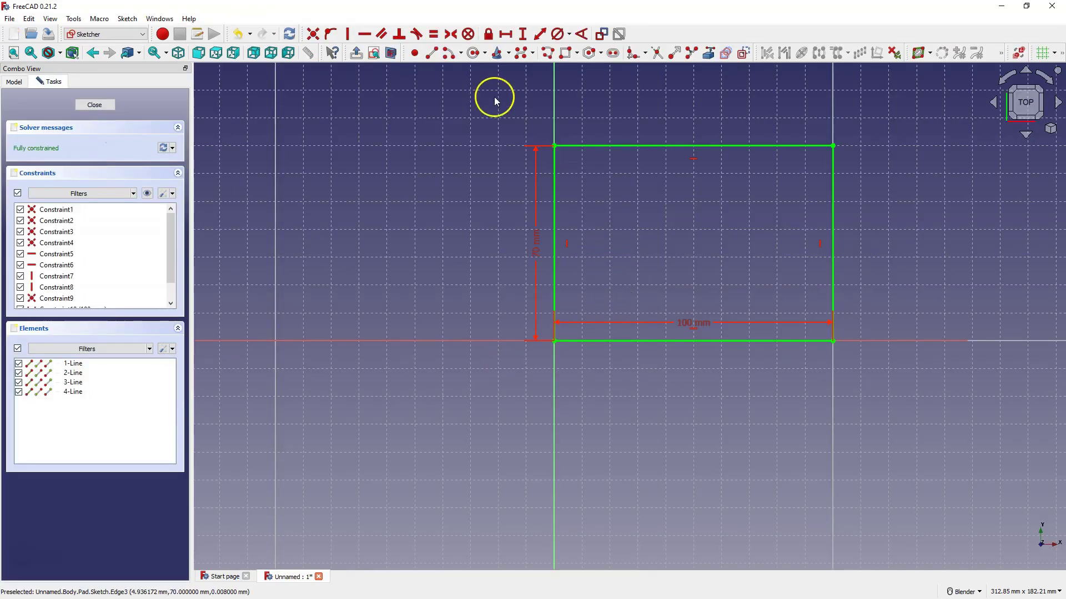
pyautogui.click(474, 53)
pyautogui.click(626, 256)
pyautogui.click(652, 253)
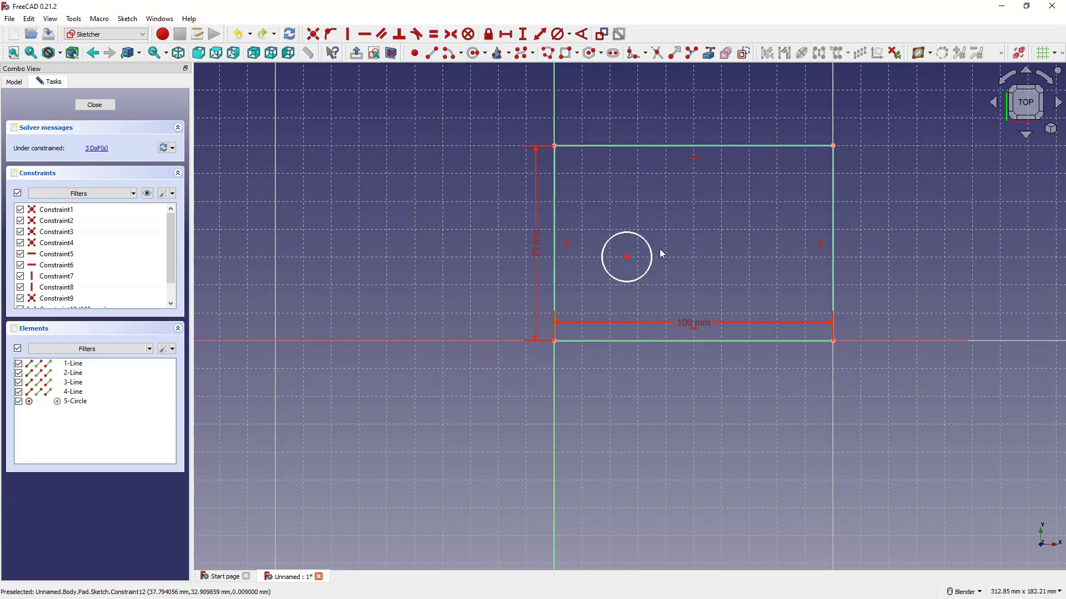
# Constrain the circle's radius to 10 mm.
pyautogui.click(558, 34)
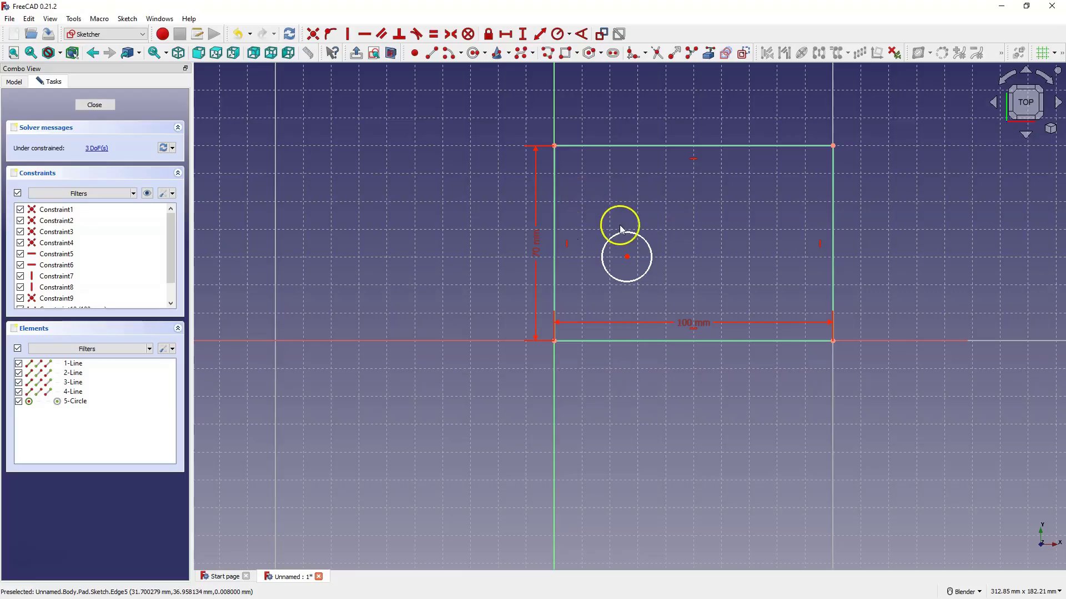
pyautogui.click(568, 34)
pyautogui.click(591, 50)
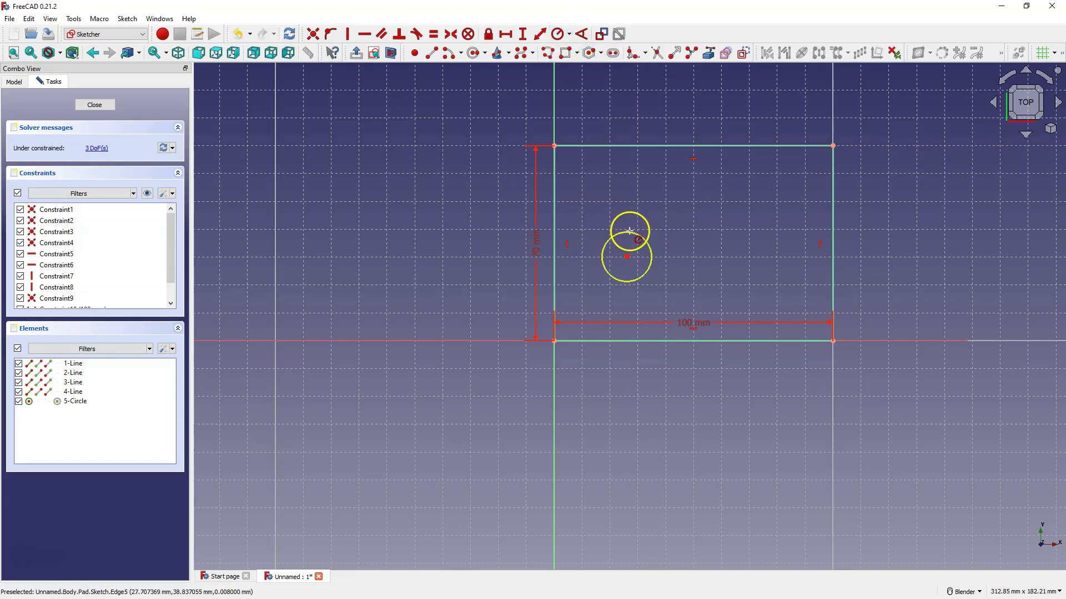
pyautogui.click(630, 232)
pyautogui.write('10')
pyautogui.press('Return')
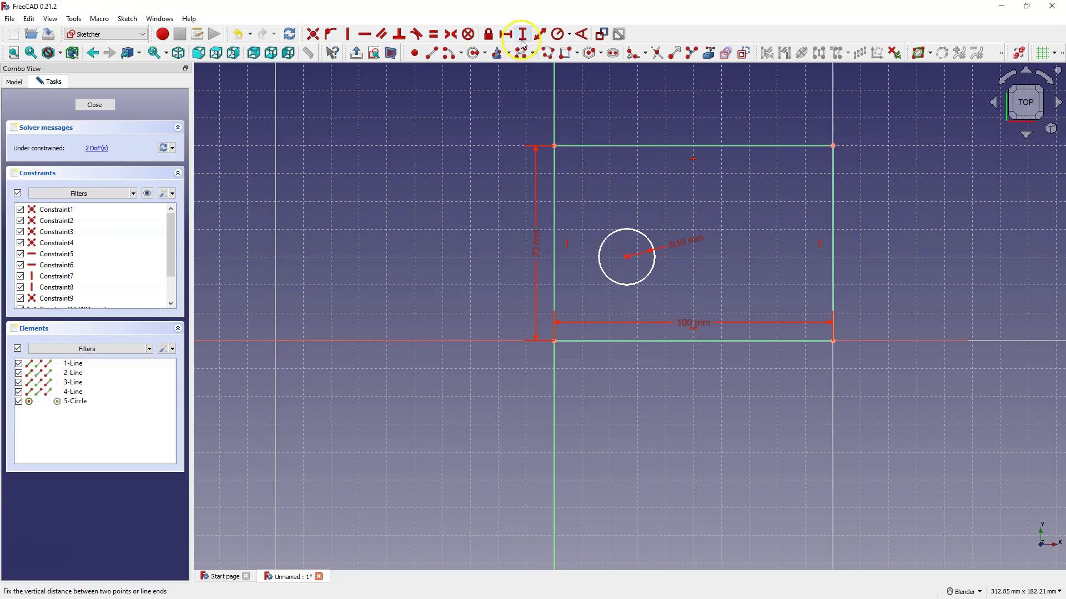
# Fix the circle centre 30 mm horizontally, 25 mm vertically from the origin, then close the sketch.
pyautogui.click(505, 34)
pyautogui.click(627, 258)
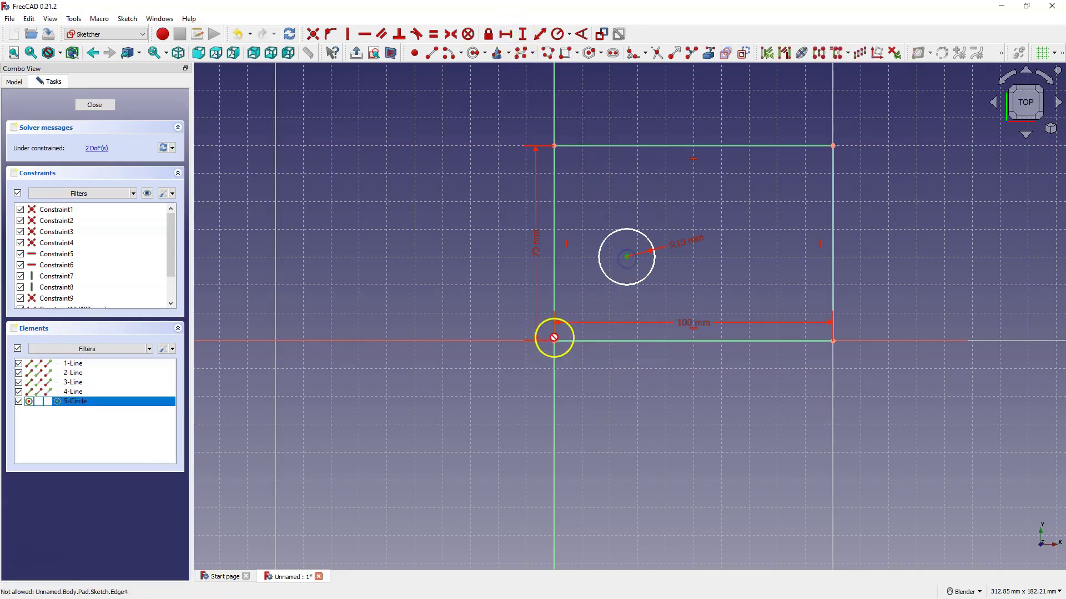
pyautogui.click(555, 340)
pyautogui.write('30')
pyautogui.press('Return')
pyautogui.click(523, 34)
pyautogui.click(638, 259)
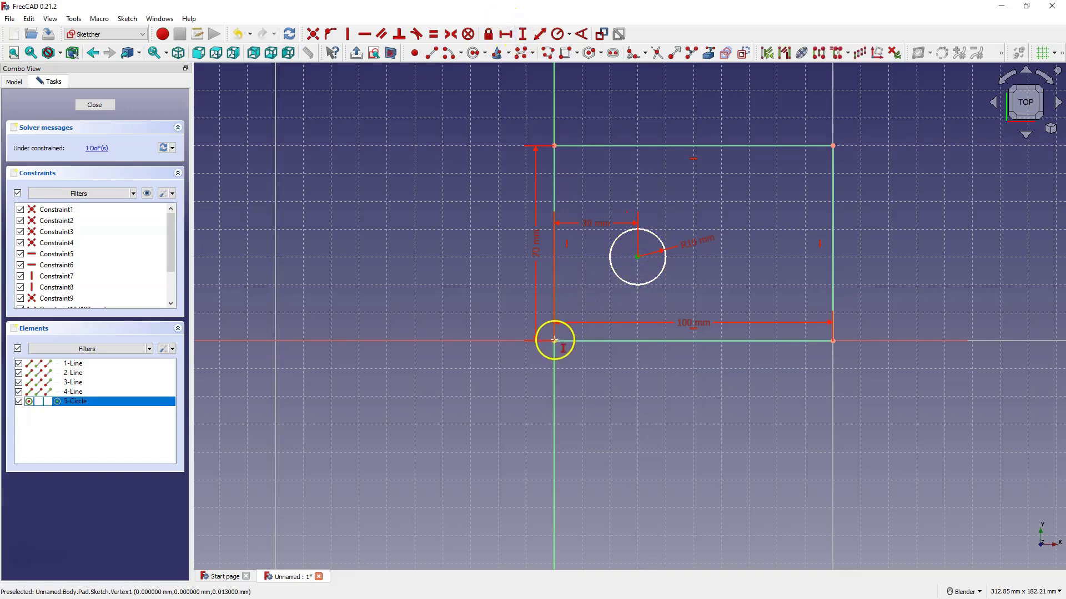
pyautogui.click(555, 340)
pyautogui.write('25mm')
pyautogui.press('Return')
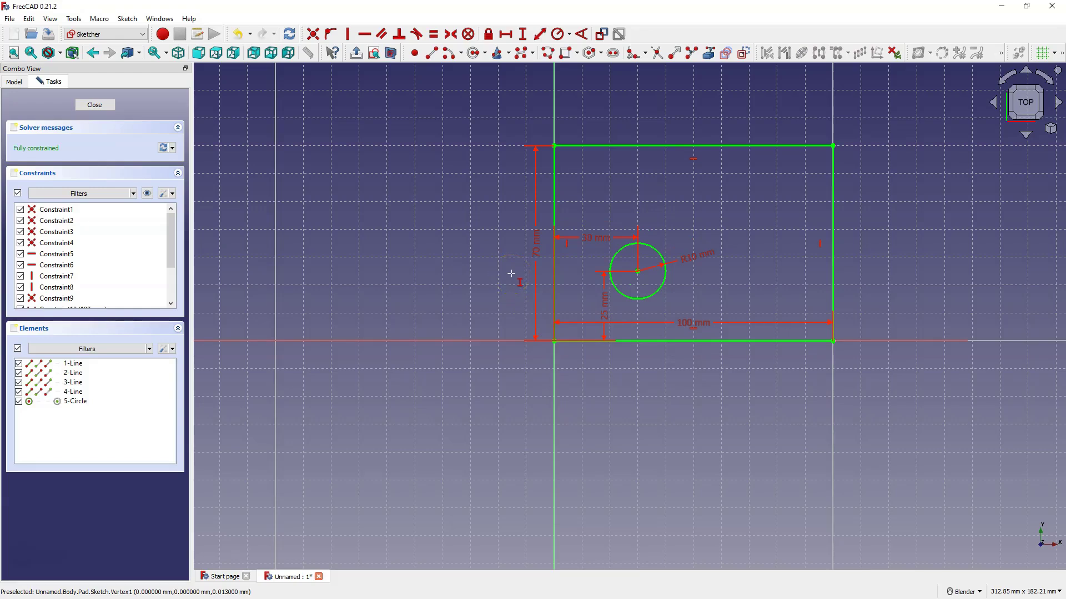
pyautogui.click(95, 104)
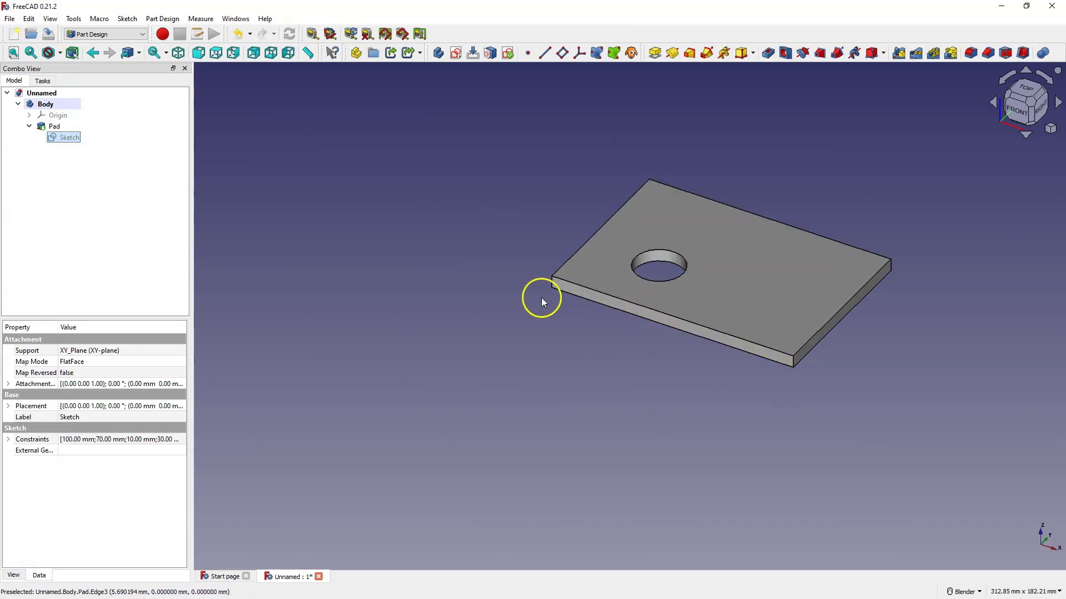
pyautogui.click(60, 128)
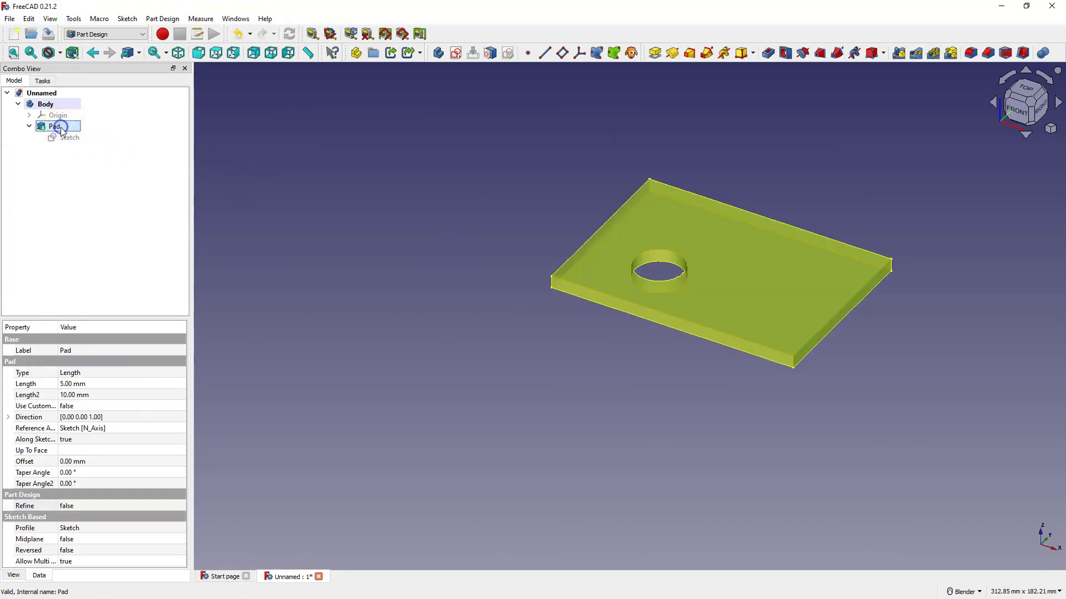
pyautogui.click(63, 140)
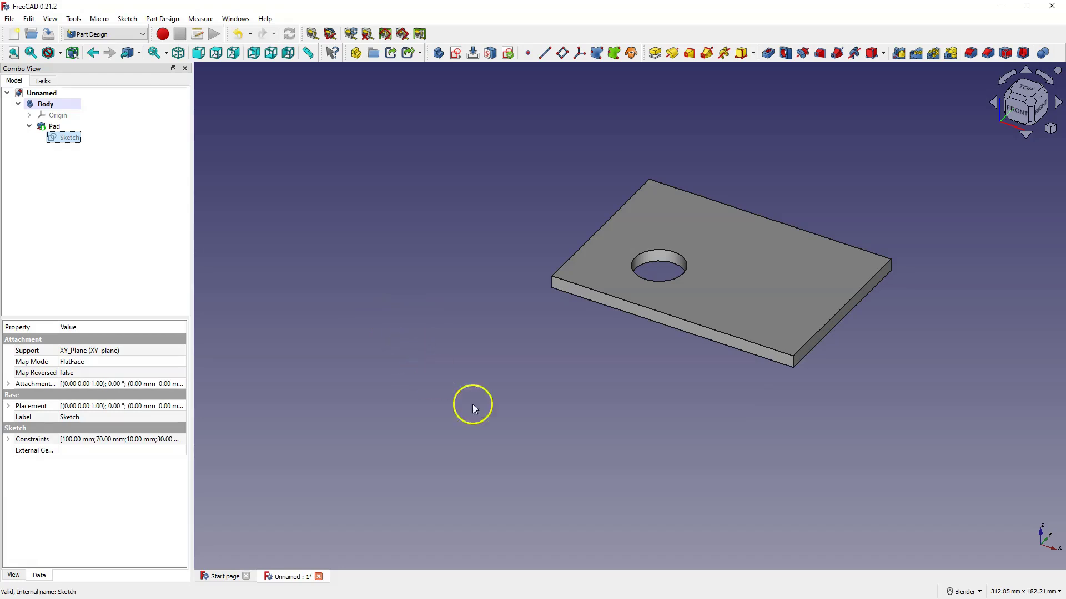
# Sketch a rectangle on the plate's top face, right of the hole and resting on the bottom edge.
pyautogui.click(777, 345)
pyautogui.click(455, 53)
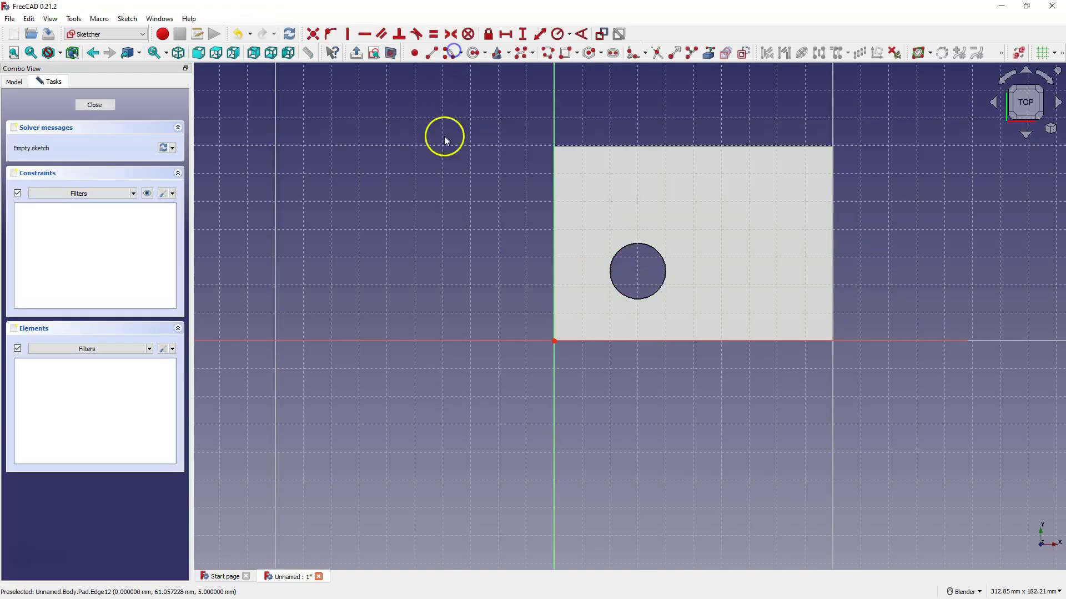
pyautogui.click(565, 55)
pyautogui.click(693, 340)
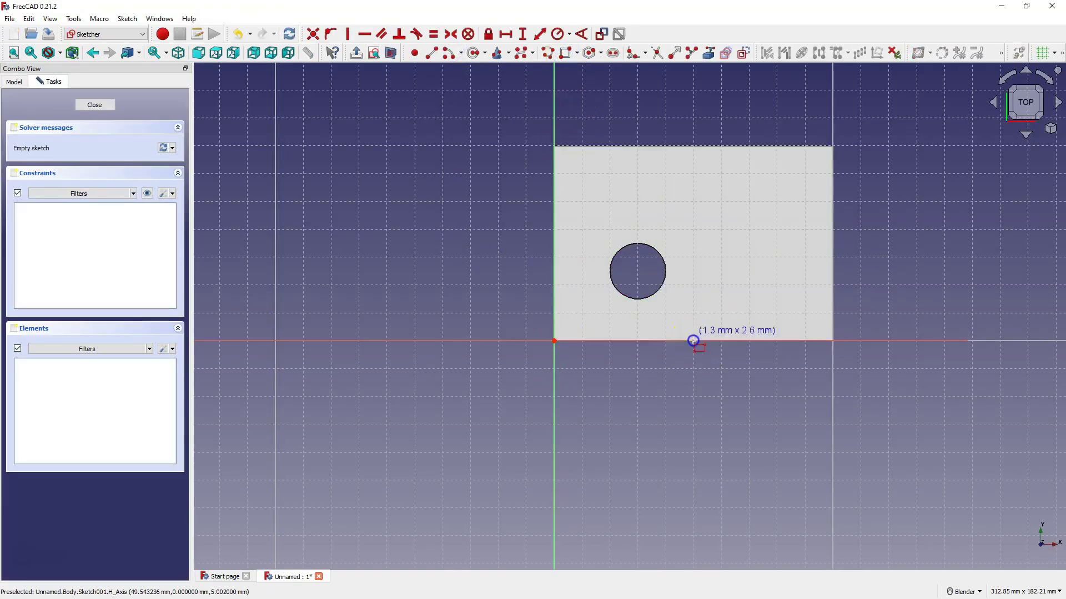
pyautogui.click(804, 262)
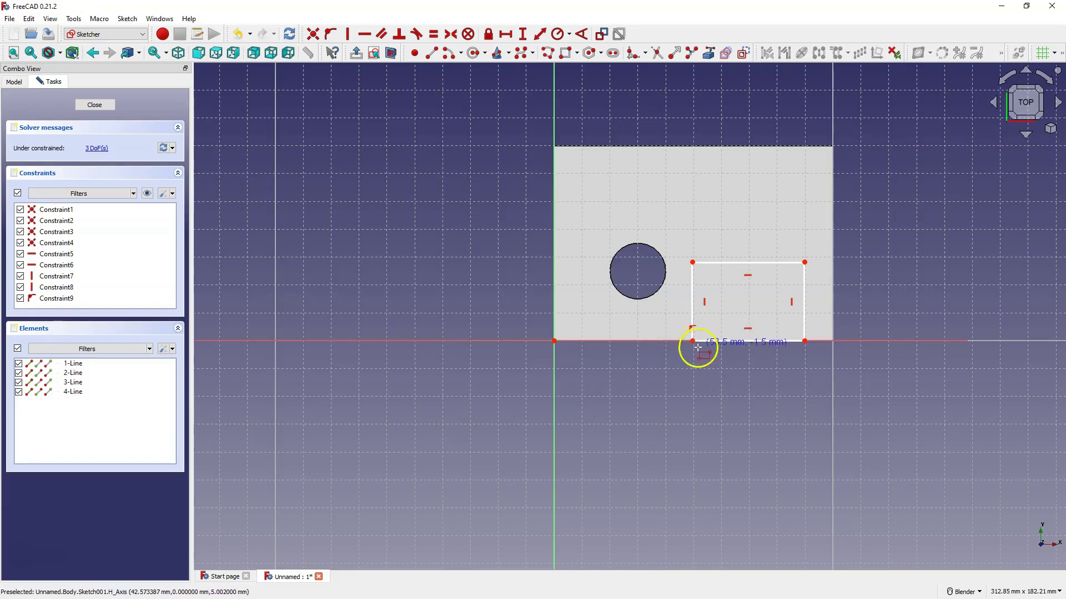
pyautogui.press('Escape')
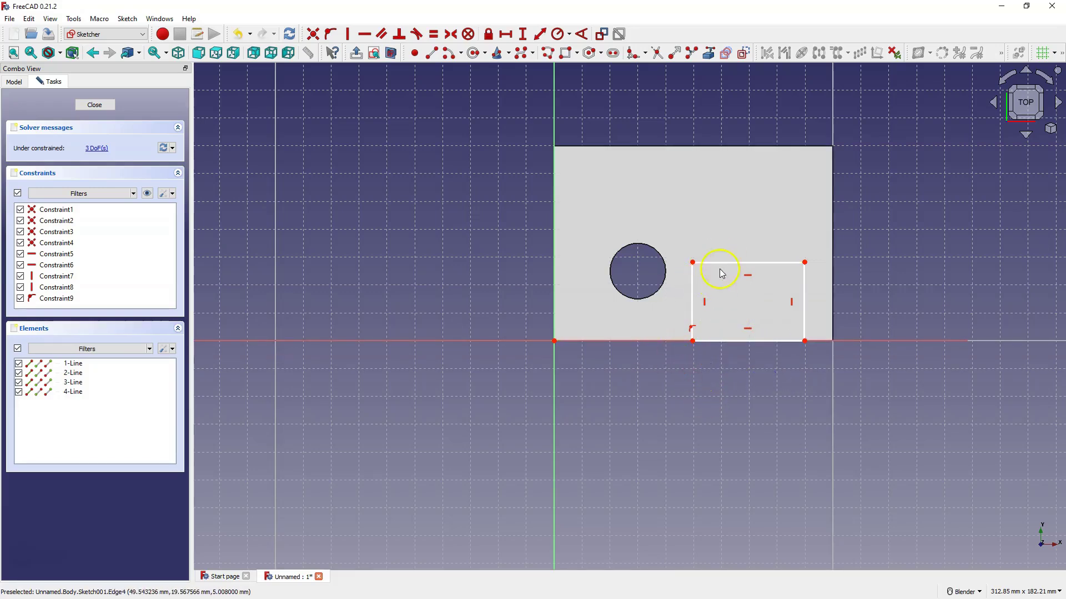
pyautogui.moveTo(721, 262)
pyautogui.mouseDown()
pyautogui.moveTo(761, 263)
pyautogui.moveTo(704, 263)
pyautogui.moveTo(777, 258)
pyautogui.moveTo(681, 263)
pyautogui.moveTo(734, 262)
pyautogui.moveTo(723, 233)
pyautogui.moveTo(721, 264)
pyautogui.moveTo(709, 264)
pyautogui.moveTo(754, 271)
pyautogui.moveTo(722, 271)
pyautogui.mouseUp()
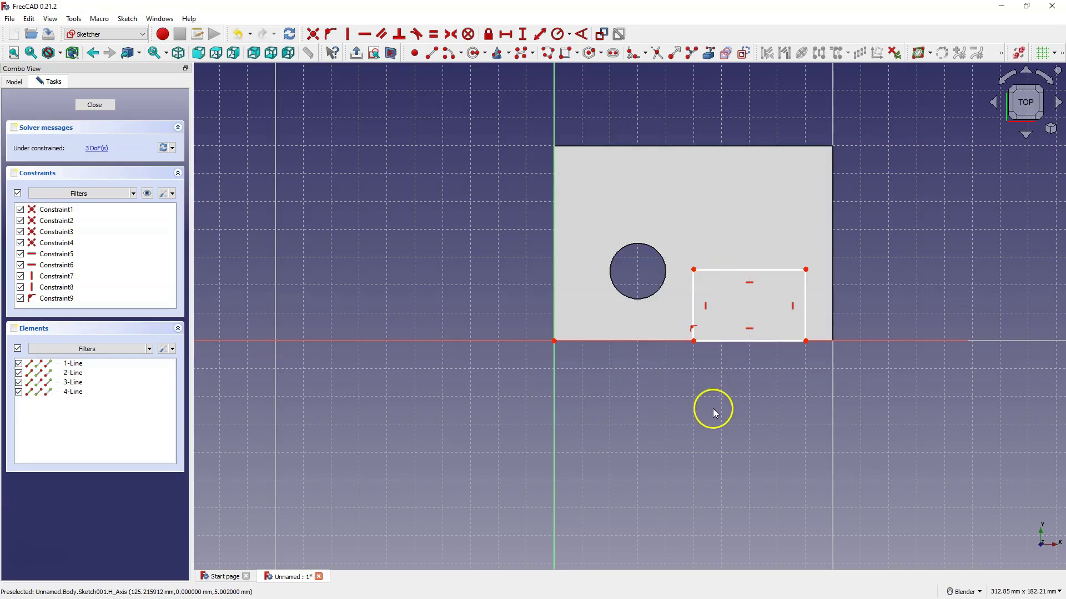
# Constrain the rectangle to 30 mm wide and 20 mm tall.
pyautogui.click(506, 36)
pyautogui.click(736, 340)
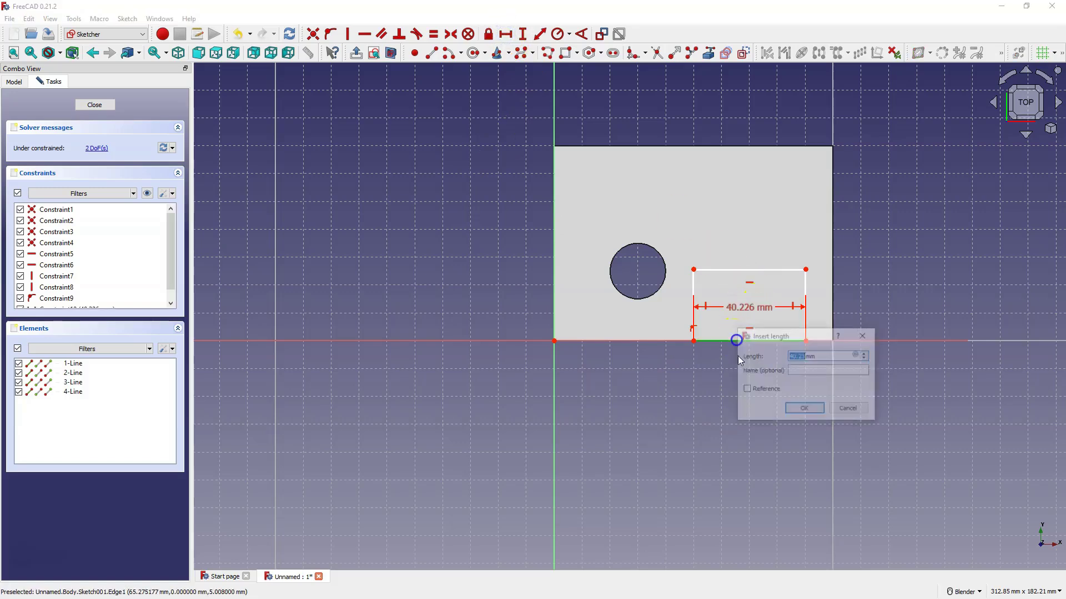
pyautogui.write('30')
pyautogui.press('Return')
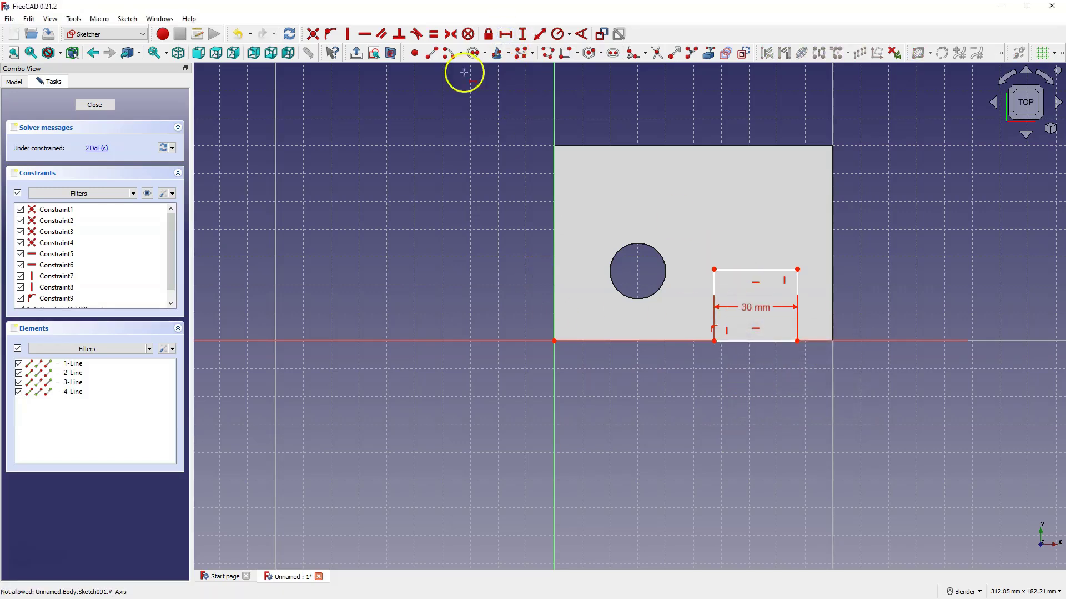
pyautogui.click(522, 34)
pyautogui.click(798, 285)
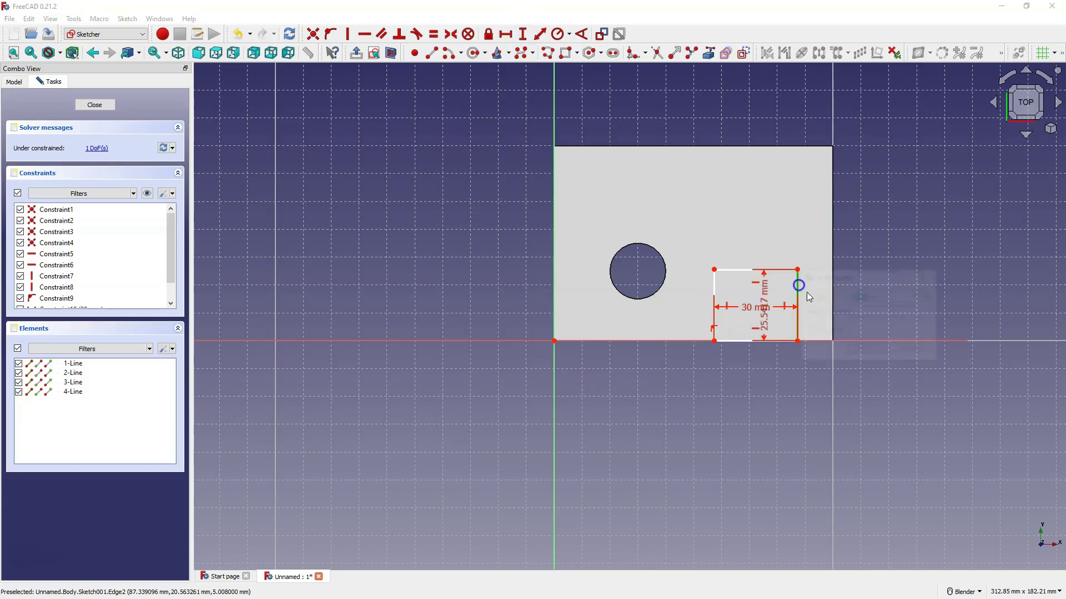
pyautogui.write('20')
pyautogui.press('Return')
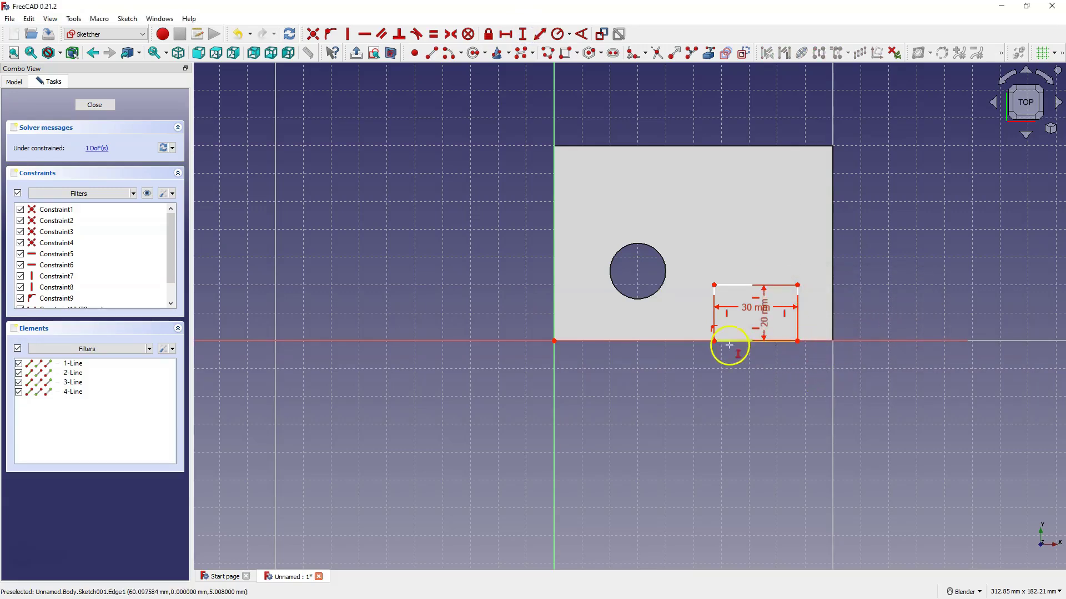
# Place the rectangle's bottom-left corner 50 mm horizontally from the sketch origin.
pyautogui.click(505, 34)
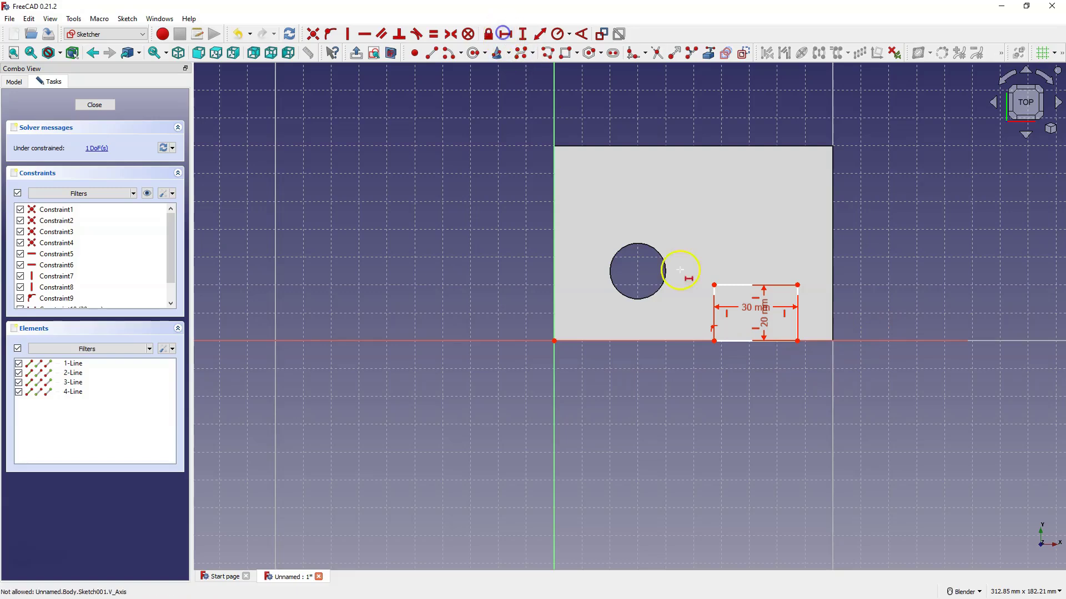
pyautogui.click(712, 341)
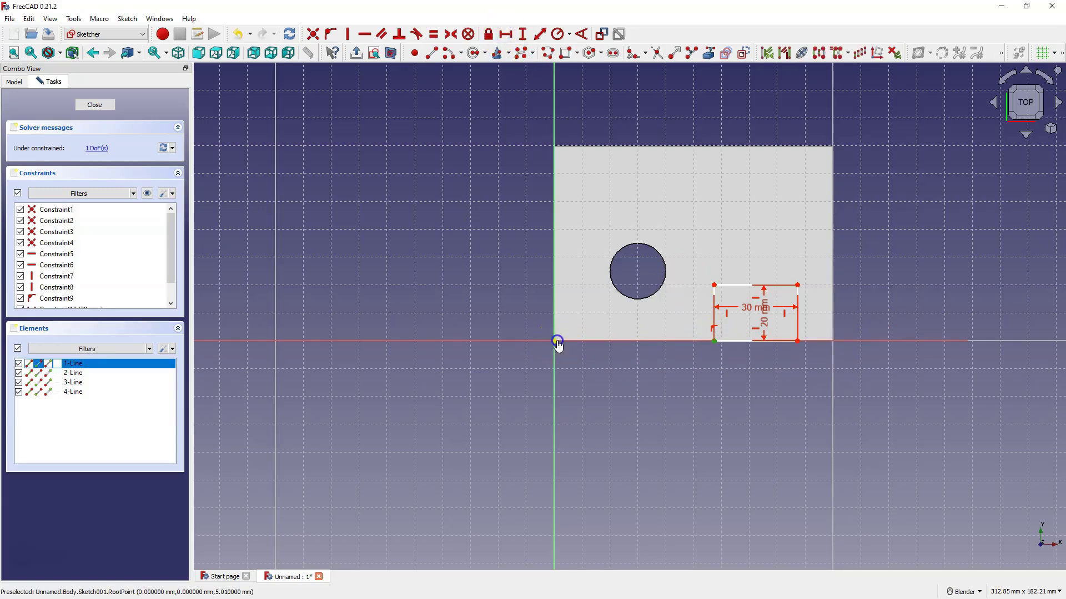
pyautogui.click(557, 345)
pyautogui.write('50')
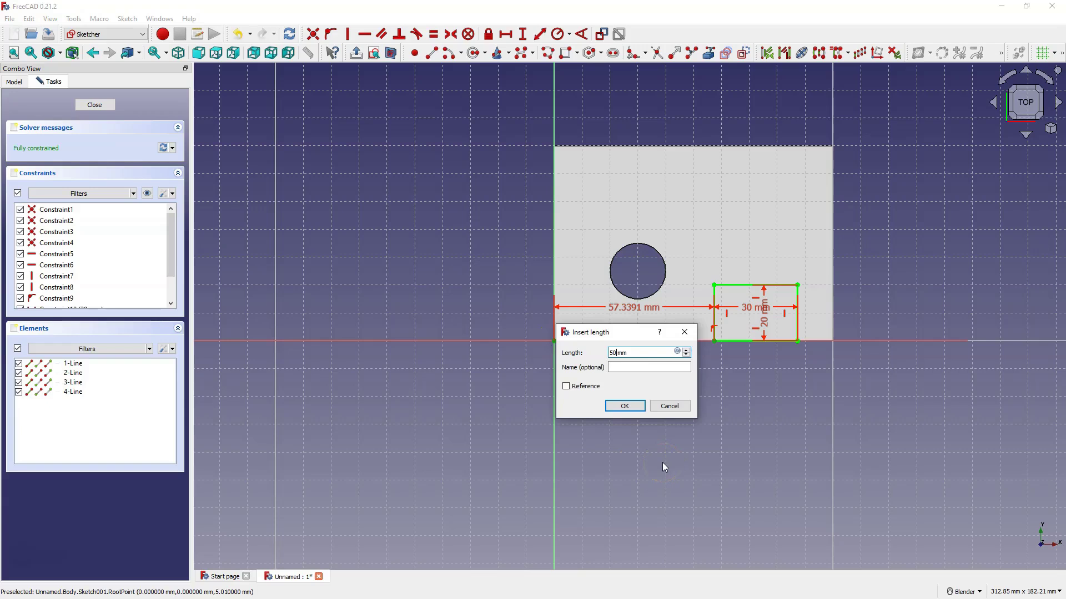
pyautogui.press('Return')
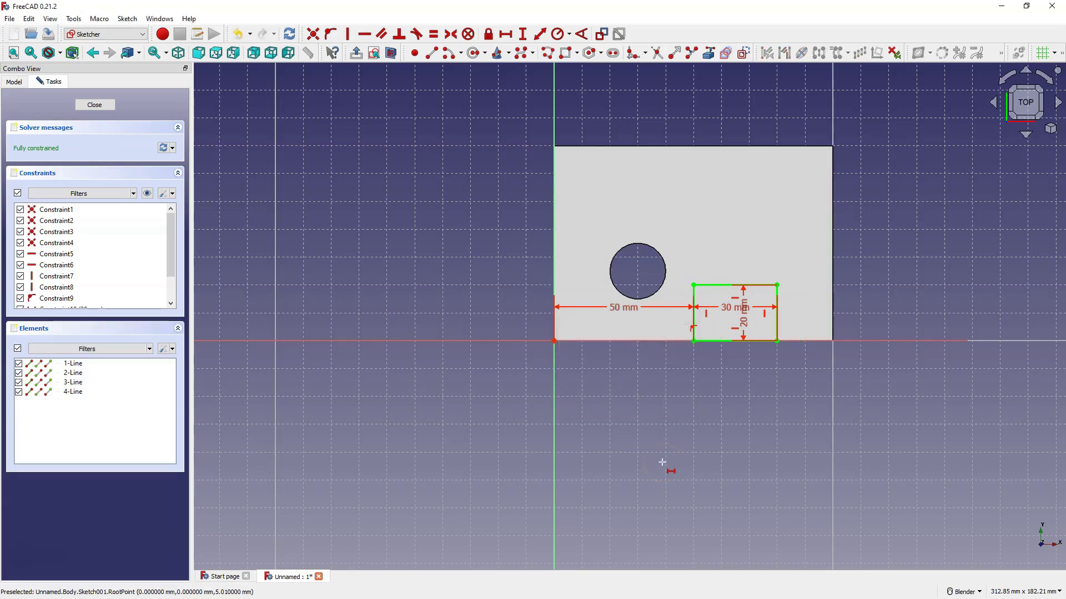
# Close the sketch and pad the rectangle 20 mm to create the Pad001 block.
pyautogui.click(95, 105)
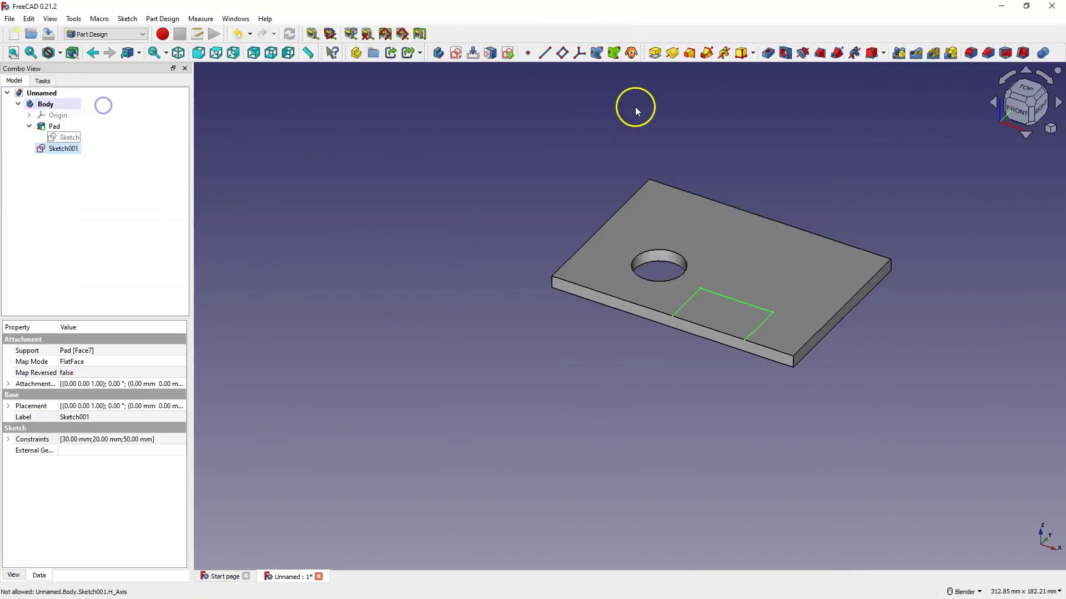
pyautogui.click(653, 54)
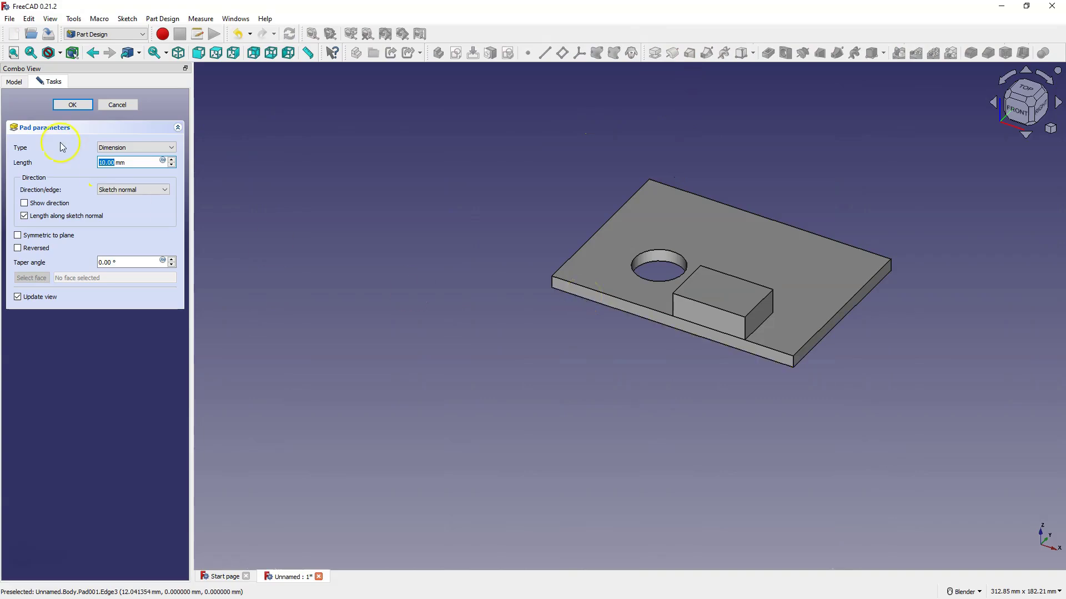
pyautogui.write('20')
pyautogui.click(80, 166)
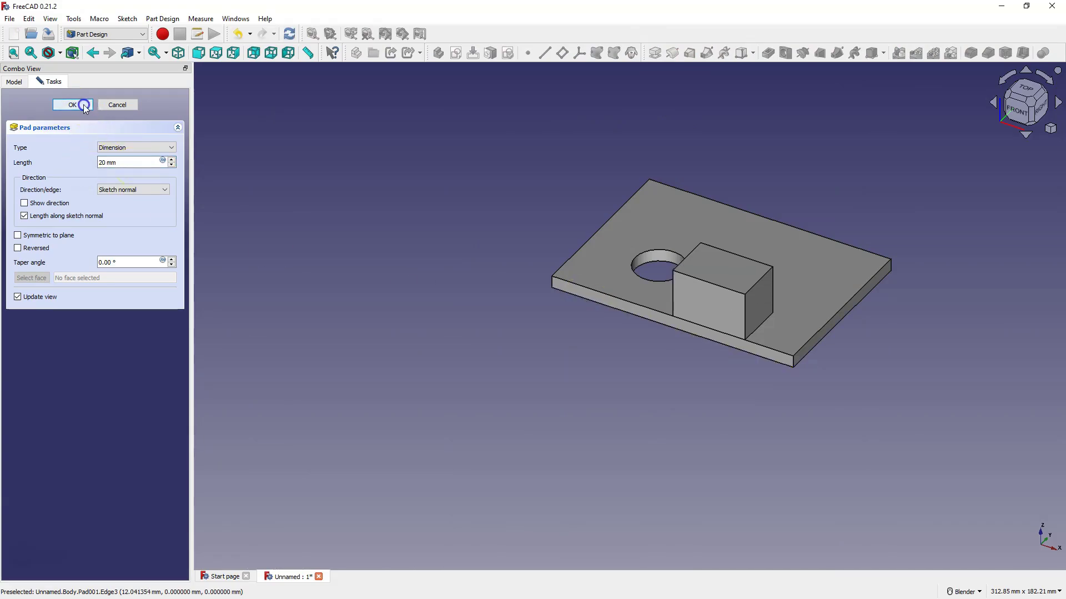
pyautogui.click(82, 104)
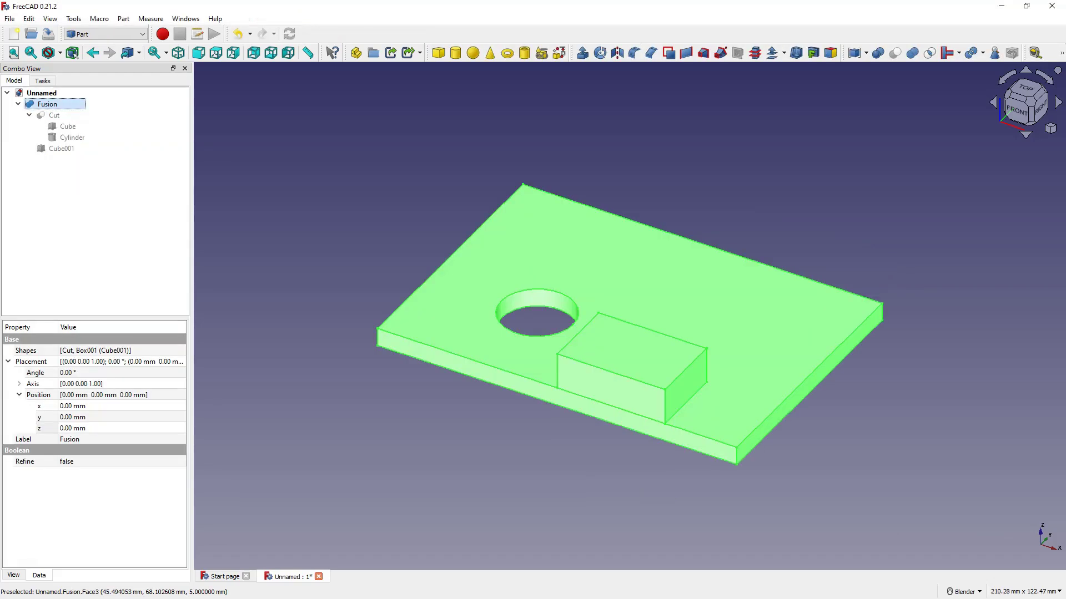
pyautogui.click(945, 257)
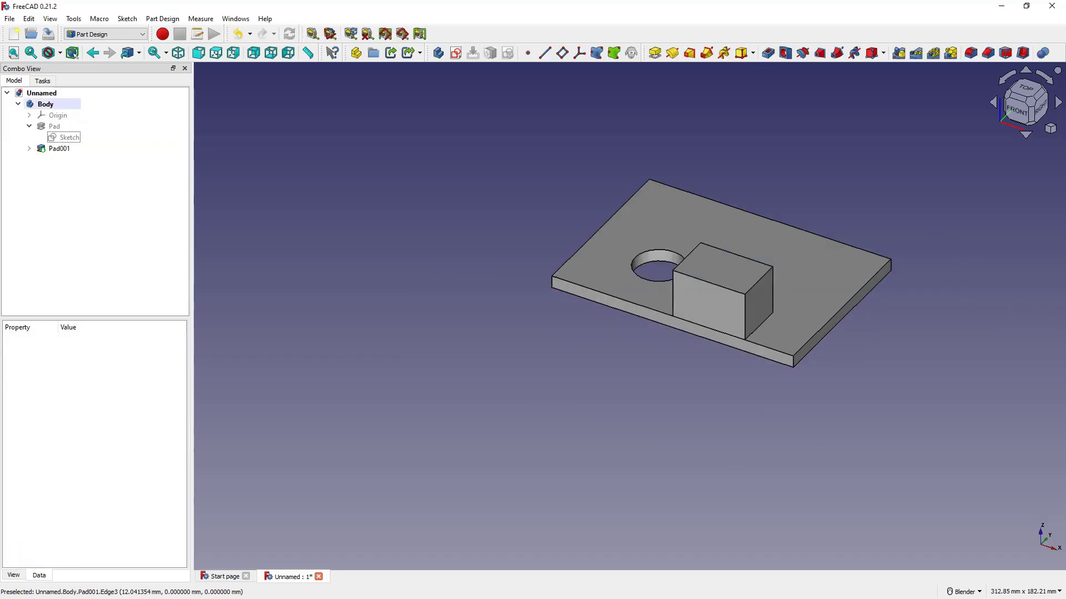
pyautogui.click(693, 413)
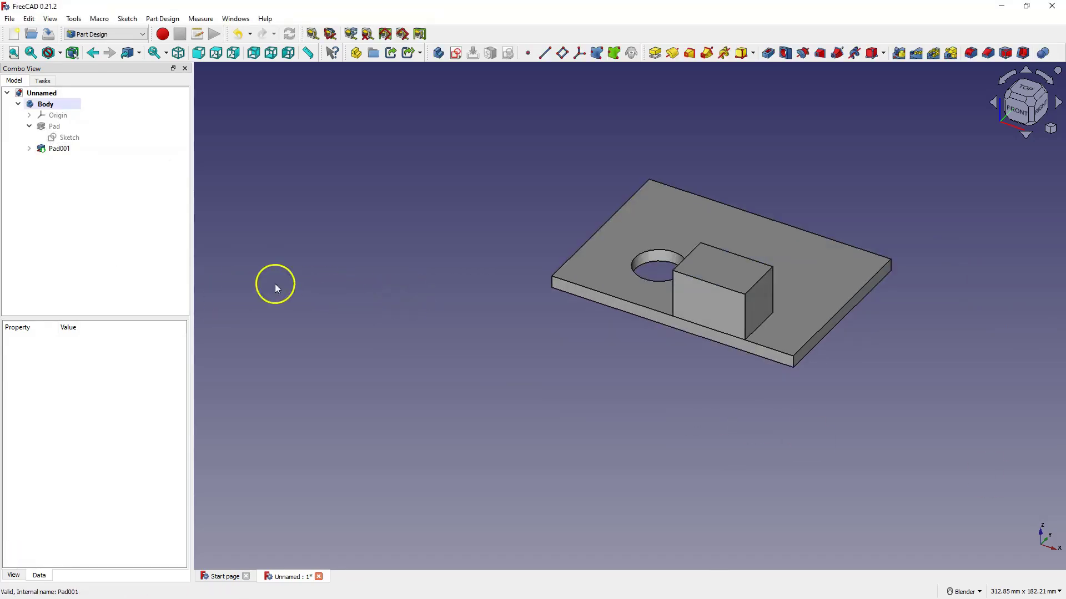
pyautogui.click(29, 126)
pyautogui.click(293, 218)
pyautogui.click(23, 107)
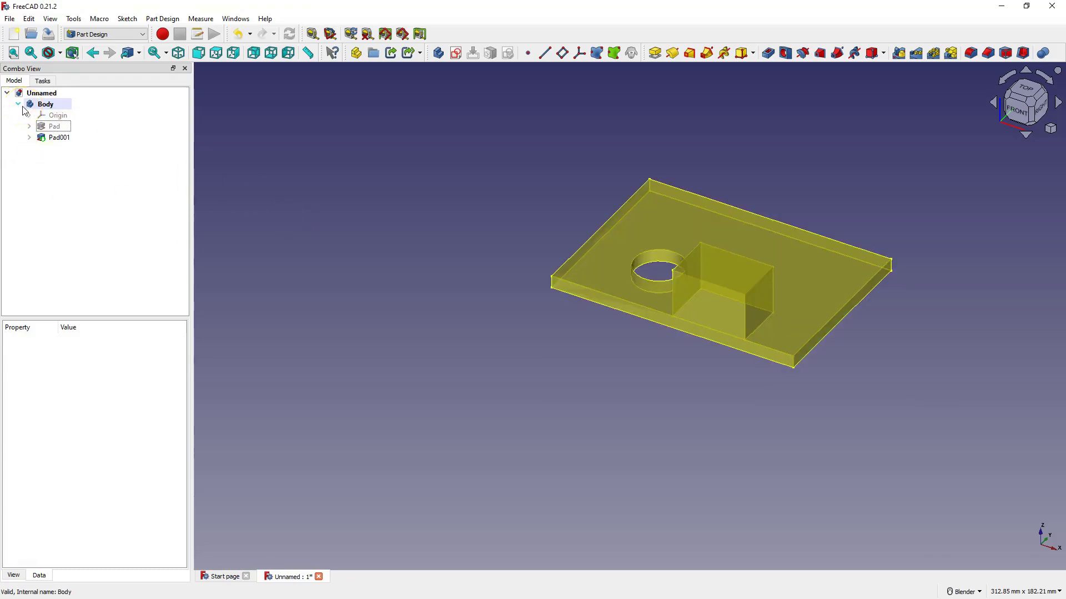
pyautogui.click(88, 178)
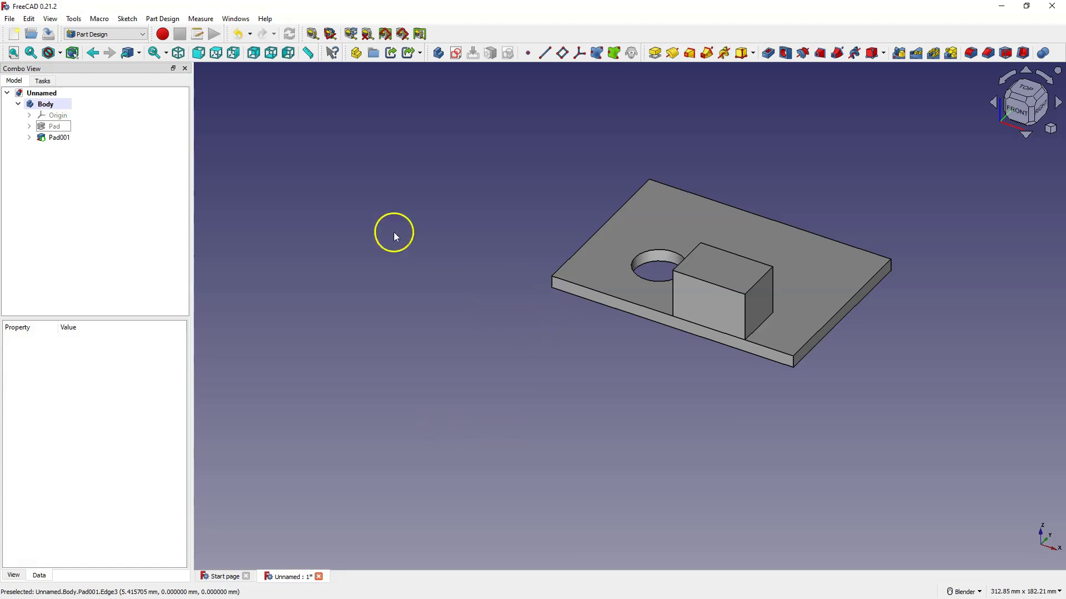
# Change the base plate Pad length to 25 mm.
pyautogui.doubleClick(55, 126)
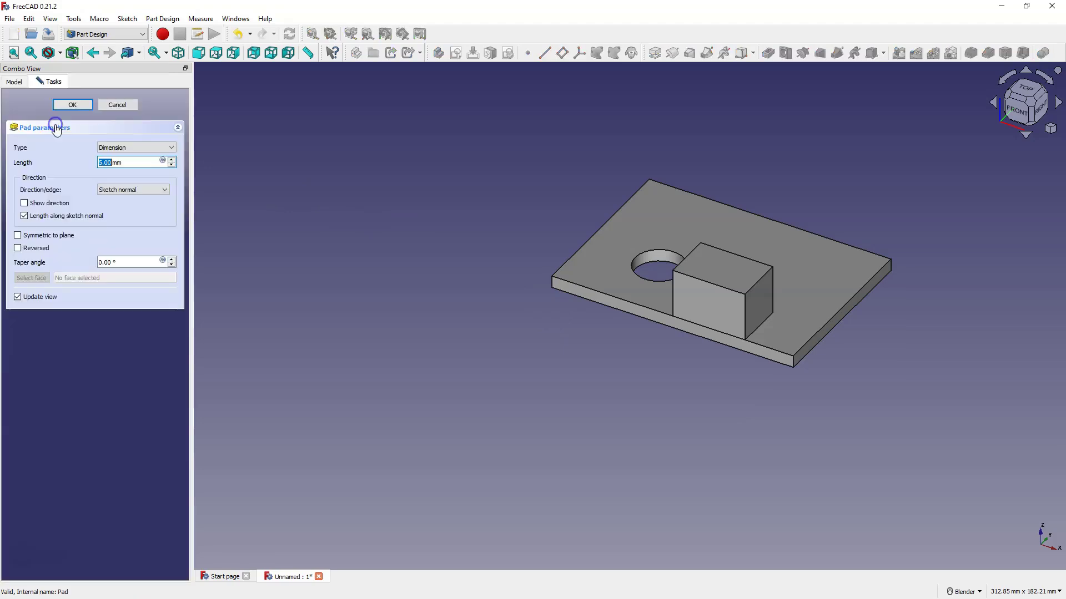
pyautogui.write('25')
pyautogui.click(116, 164)
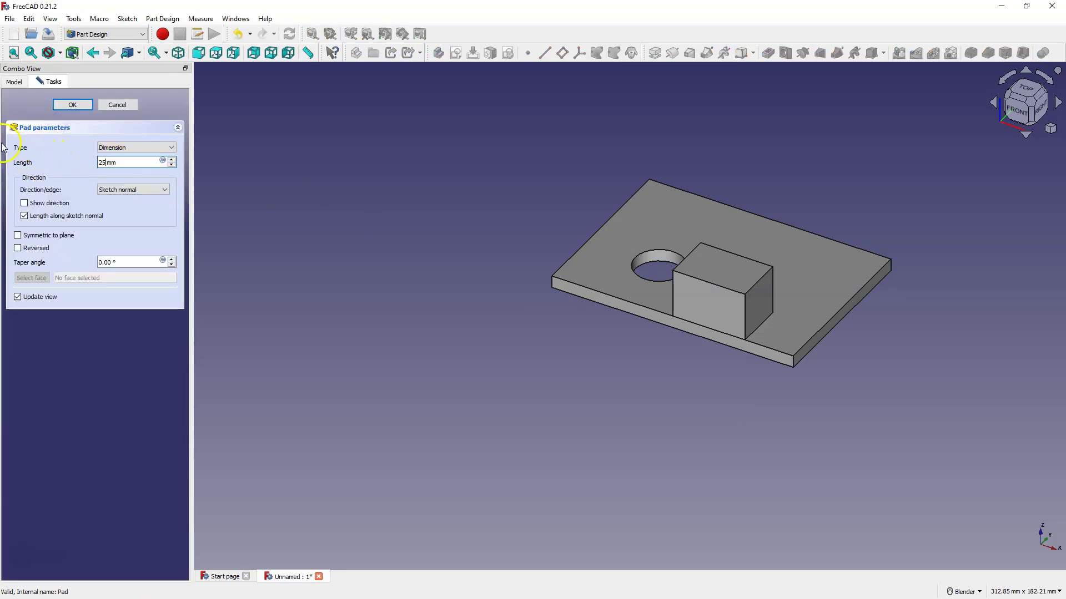
pyautogui.click(72, 104)
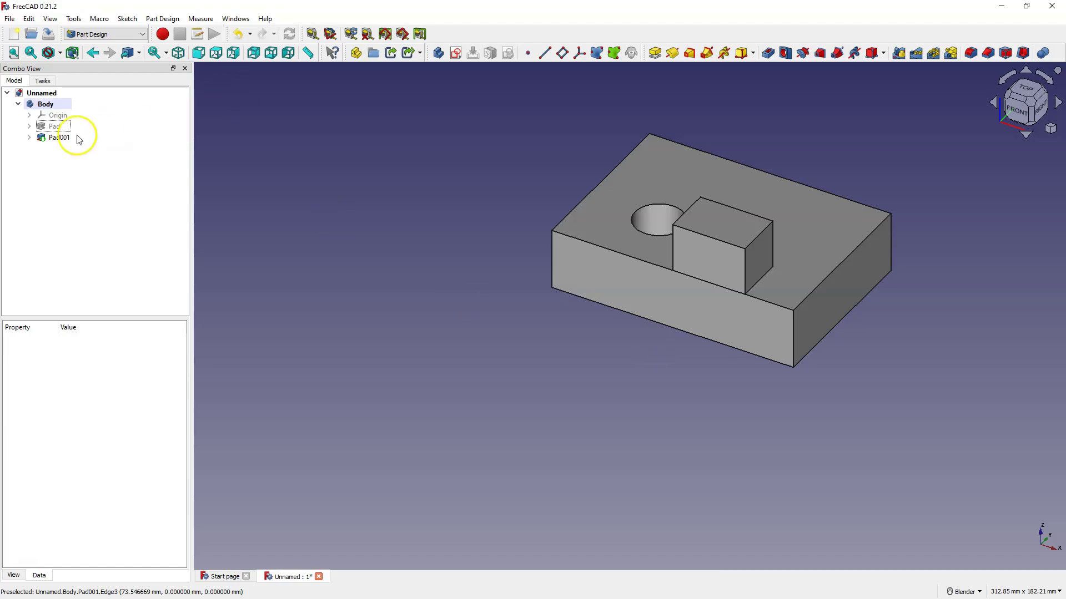
# Edit the plate's base sketch, set the hole radius constraint to 15 mm, and close it.
pyautogui.click(29, 126)
pyautogui.click(77, 140)
pyautogui.rightClick(77, 139)
pyautogui.click(125, 146)
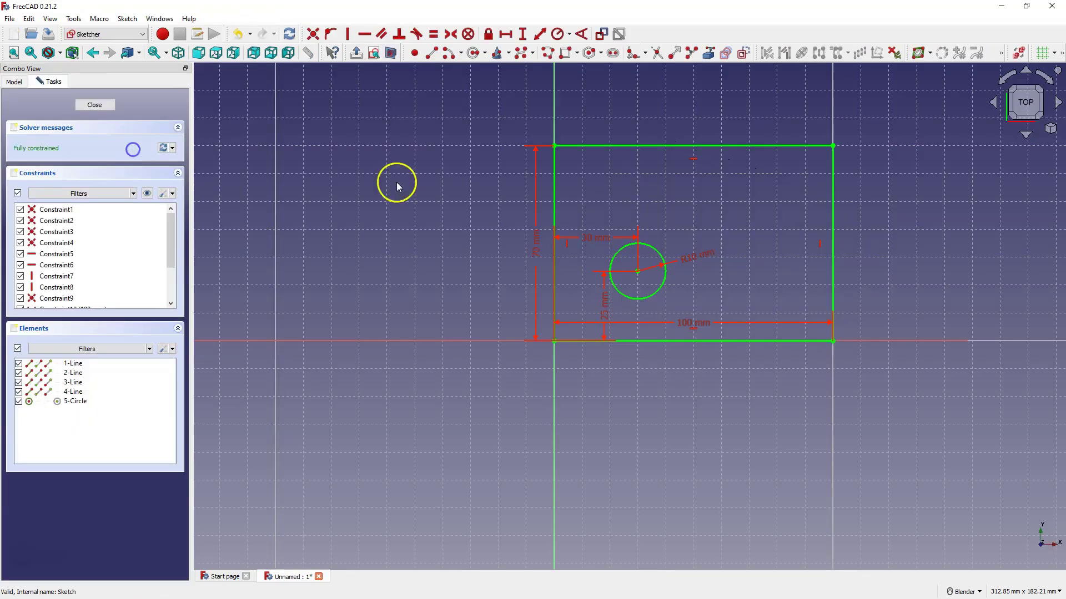
pyautogui.doubleClick(688, 257)
pyautogui.write('15')
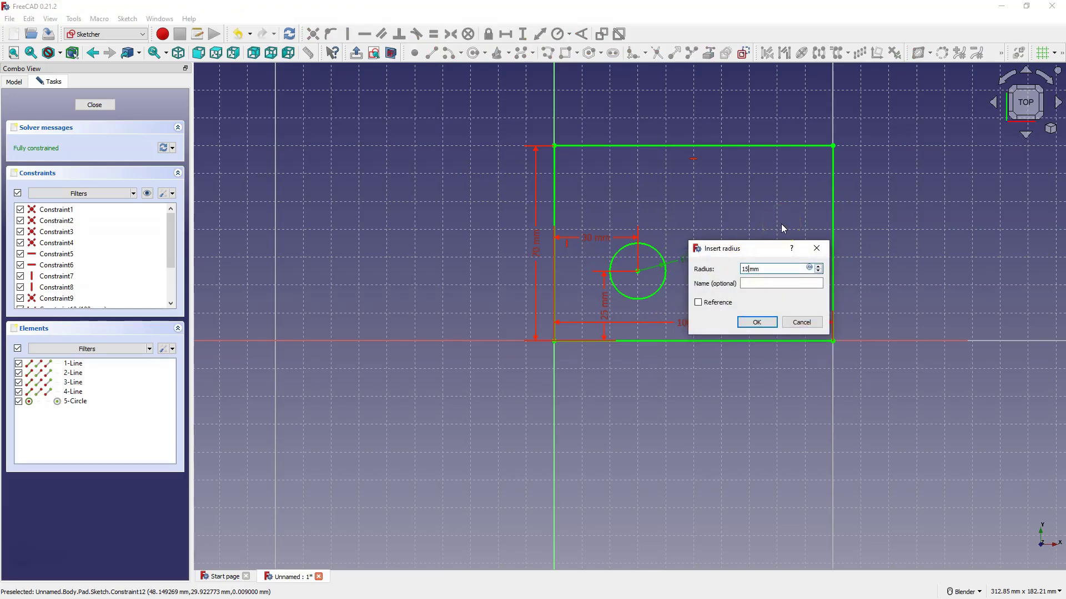
pyautogui.click(758, 323)
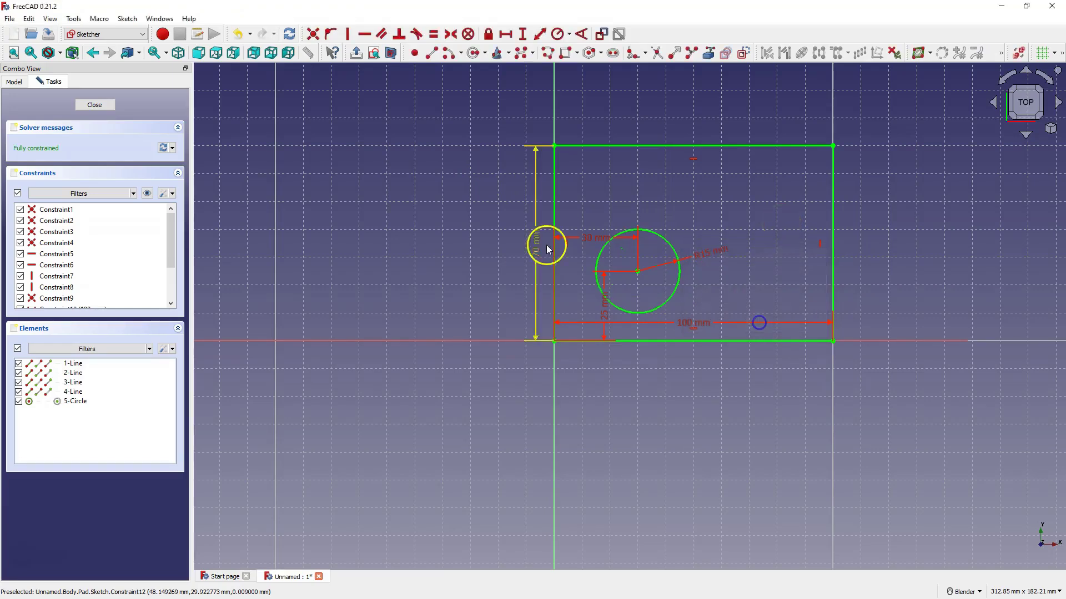
pyautogui.click(102, 105)
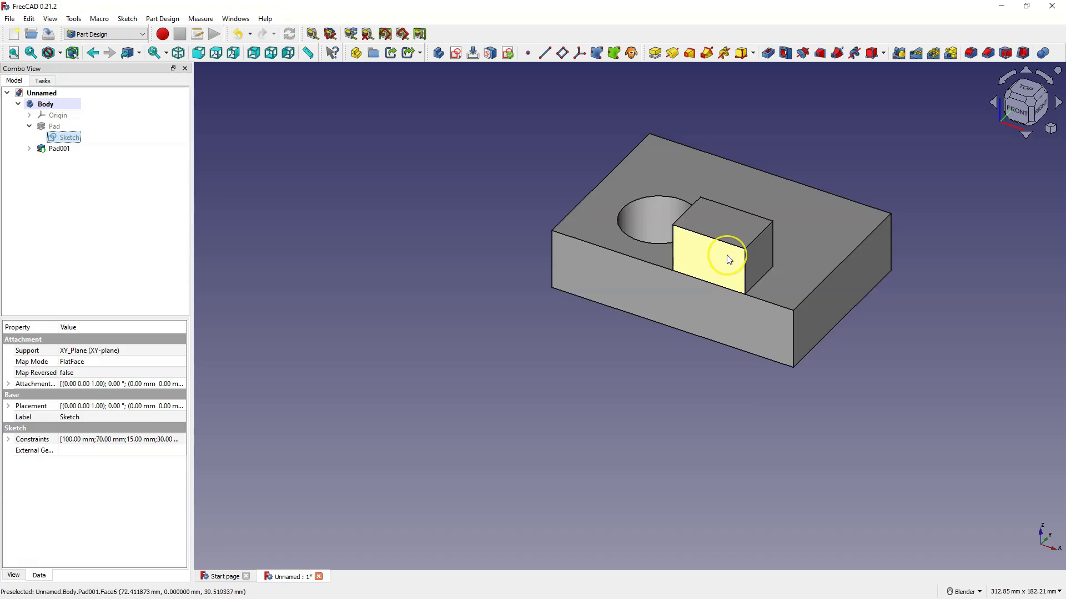
# Orbit the model to look down at the enlarged hole beside the block.
pyautogui.moveTo(711, 265); pyautogui.dragTo(654, 288, button='middle')
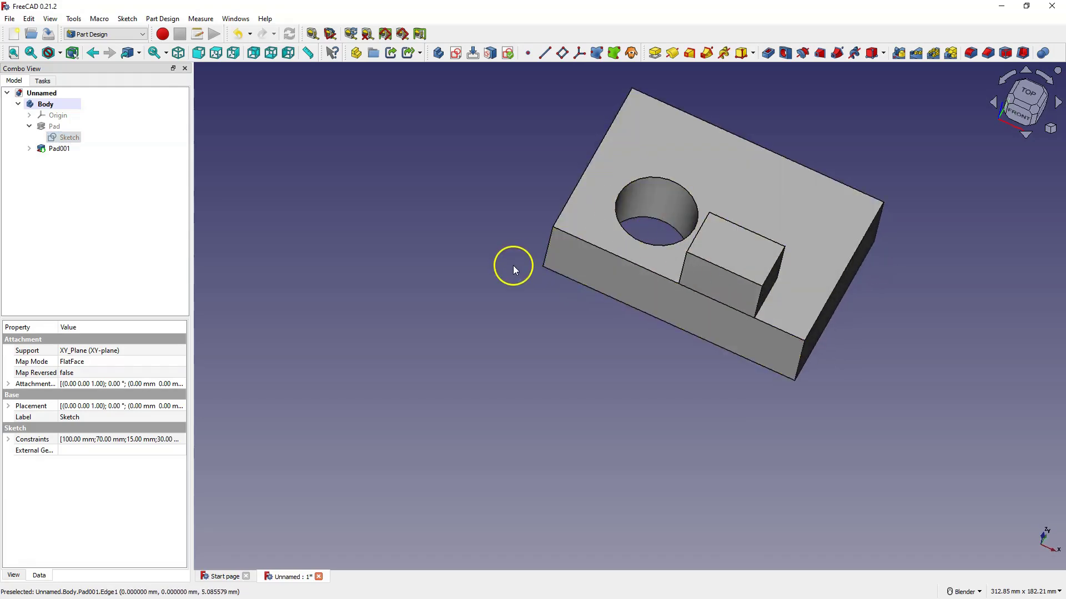